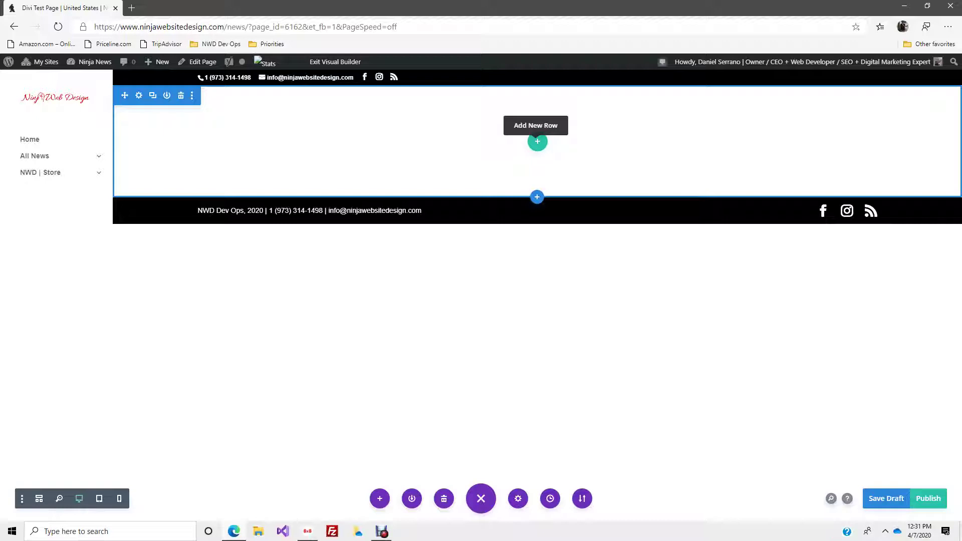
View the empty section's settings and close them without making changes.
{"action": "key", "text": "ctrl+s"}
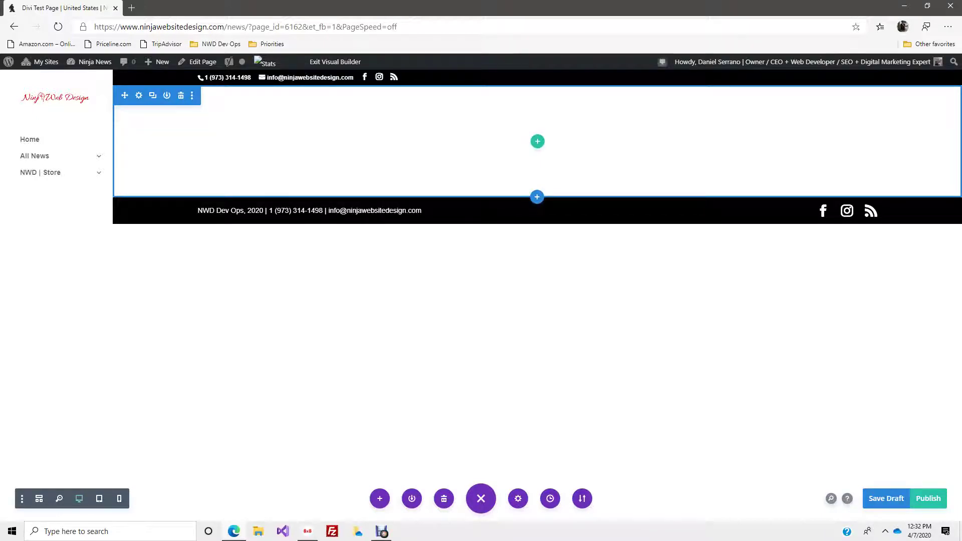
{"action": "mouse_move", "coordinate": [125, 95]}
{"action": "left_mouse_down"}
{"action": "mouse_move", "coordinate": [125, 103]}
{"action": "mouse_move", "coordinate": [134, 95]}
{"action": "left_mouse_up"}
{"action": "left_click", "coordinate": [139, 96]}
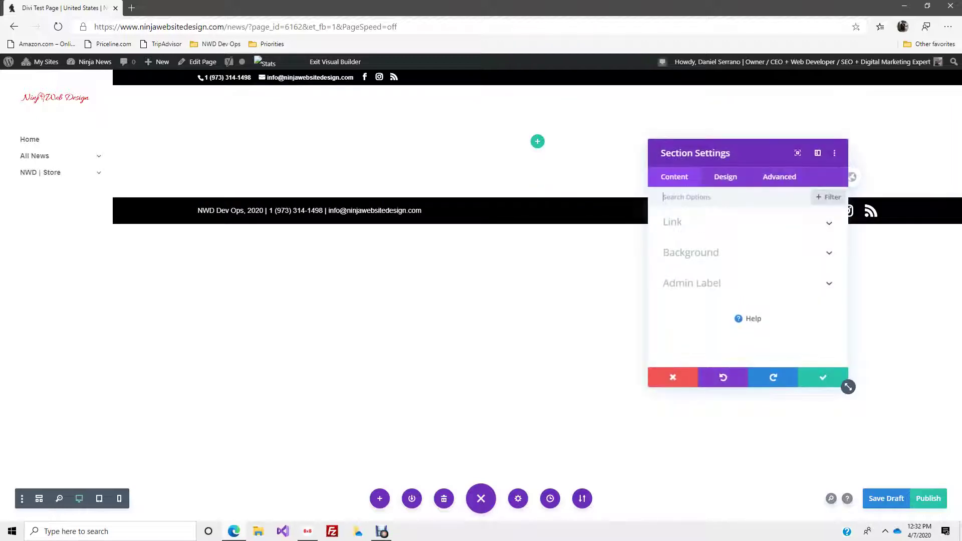
{"action": "left_click", "coordinate": [673, 377]}
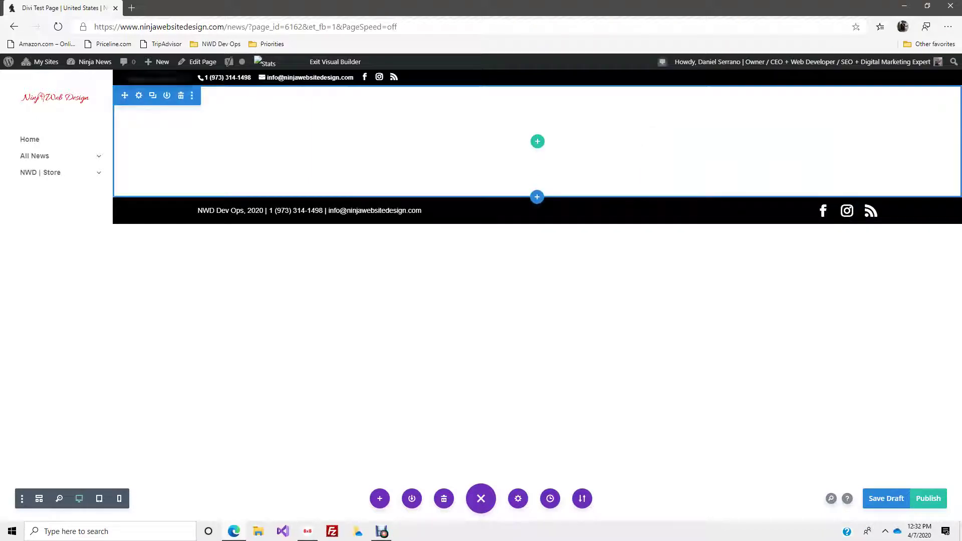
Duplicate the empty section and delete the copy.
{"action": "left_click", "coordinate": [153, 95]}
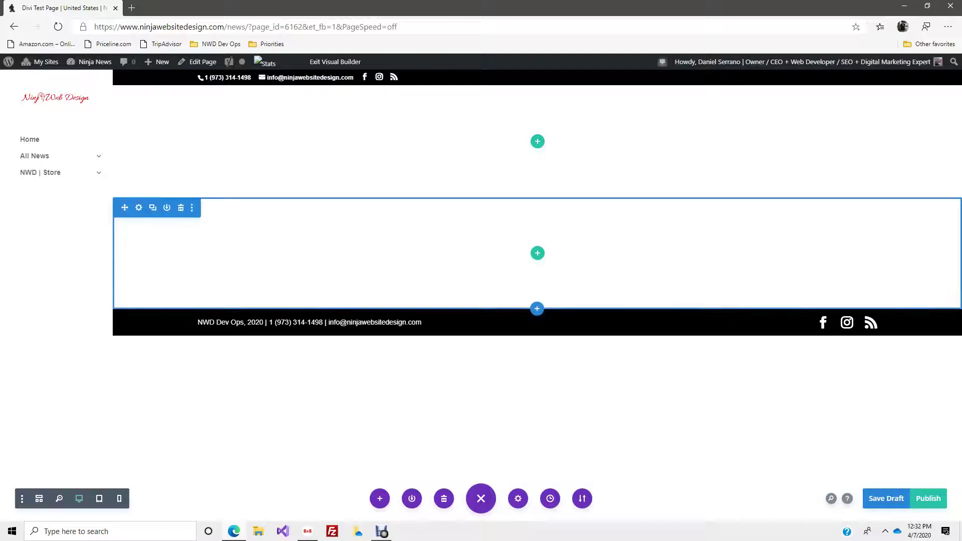
{"action": "left_click", "coordinate": [181, 207]}
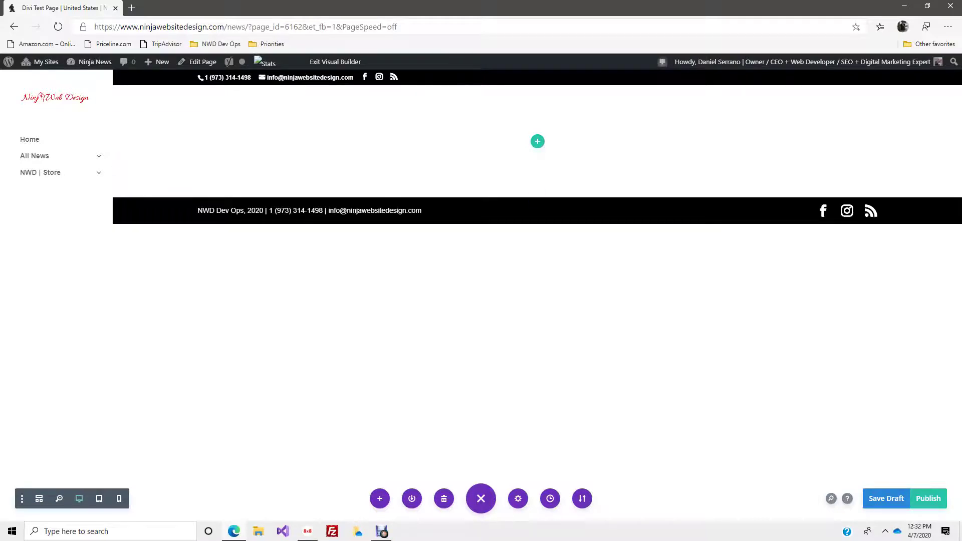
View the section's Add to Library options and the new-section choices without saving or adding anything.
{"action": "left_click", "coordinate": [167, 95]}
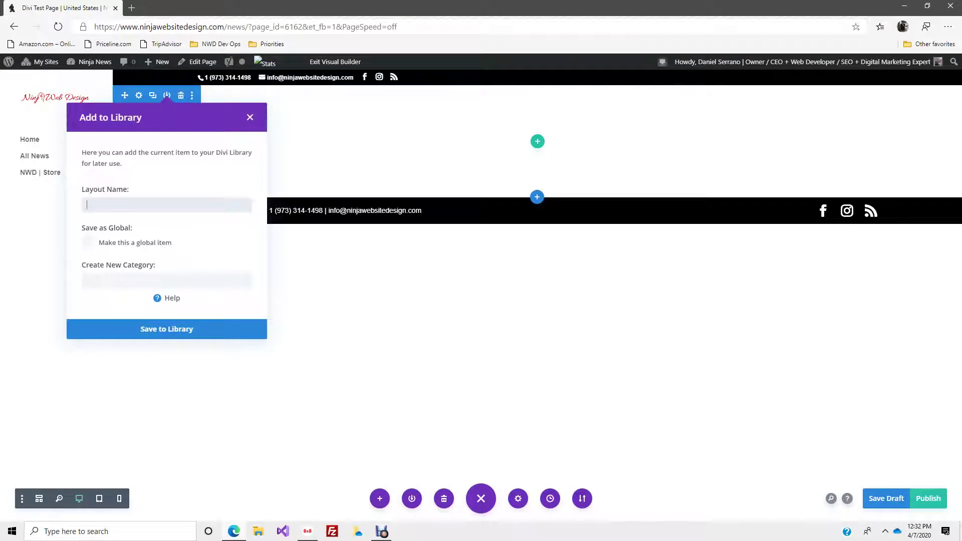
{"action": "key", "text": "Escape"}
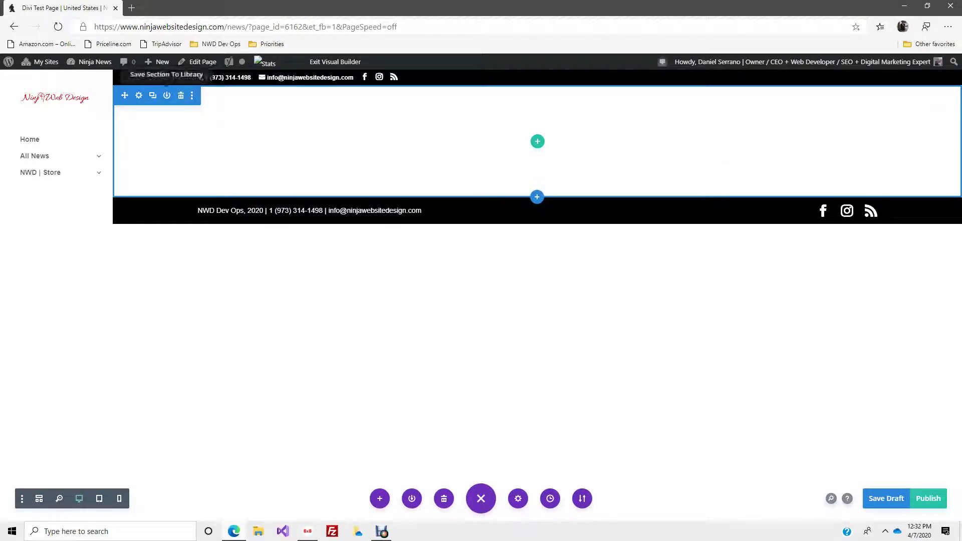
{"action": "left_click", "coordinate": [167, 95]}
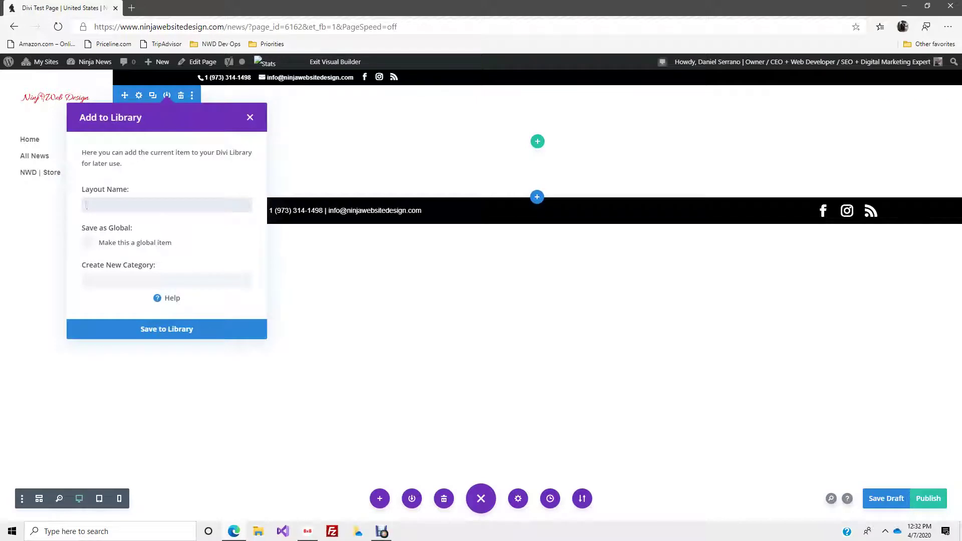
{"action": "left_click", "coordinate": [250, 117]}
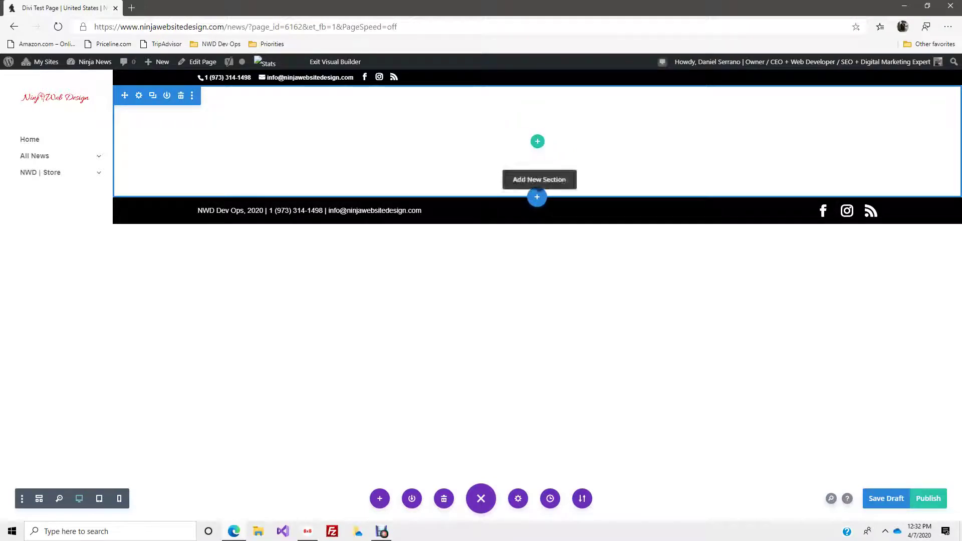
{"action": "left_click", "coordinate": [537, 197]}
{"action": "left_click", "coordinate": [620, 219]}
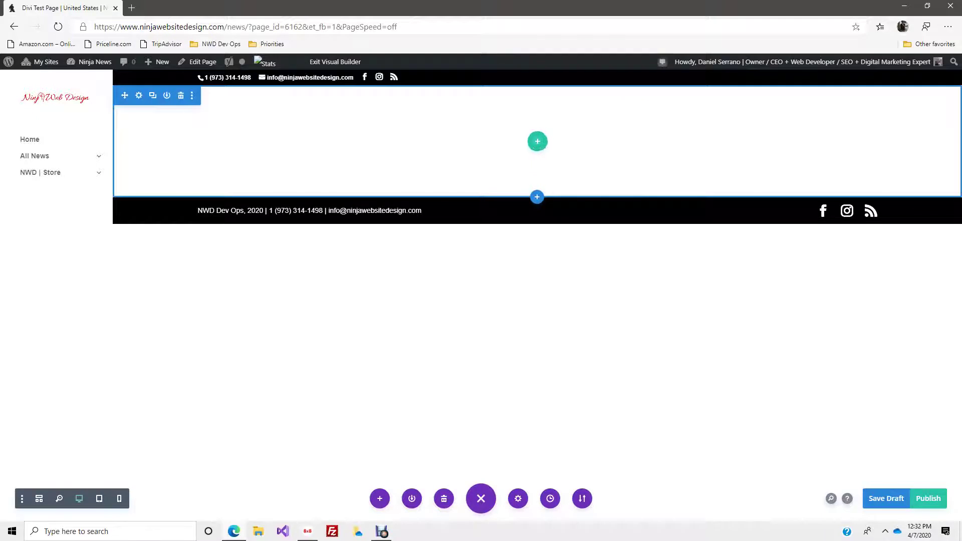
Add a single-column row to the empty section and insert a Text module into it.
{"action": "left_click", "coordinate": [537, 142]}
{"action": "left_click", "coordinate": [537, 141]}
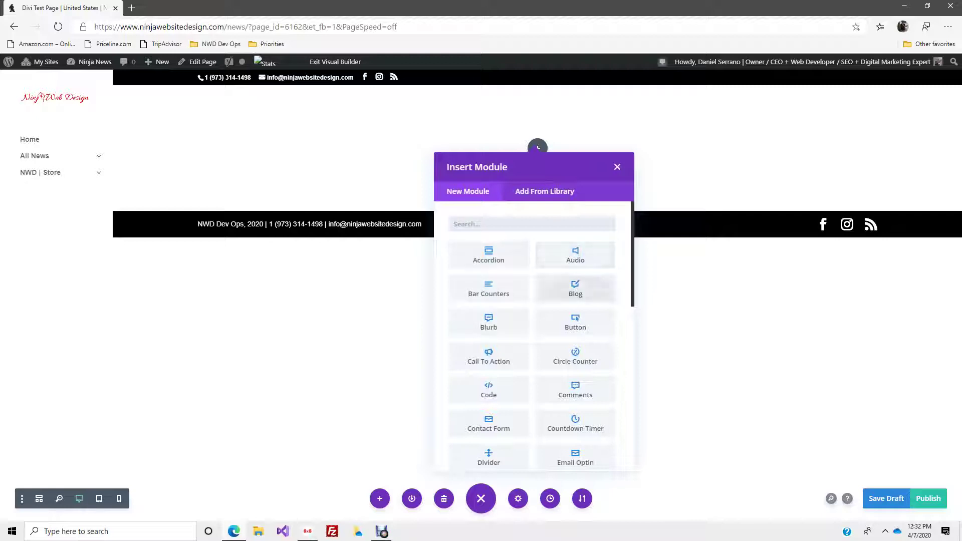
{"action": "type", "text": "text"}
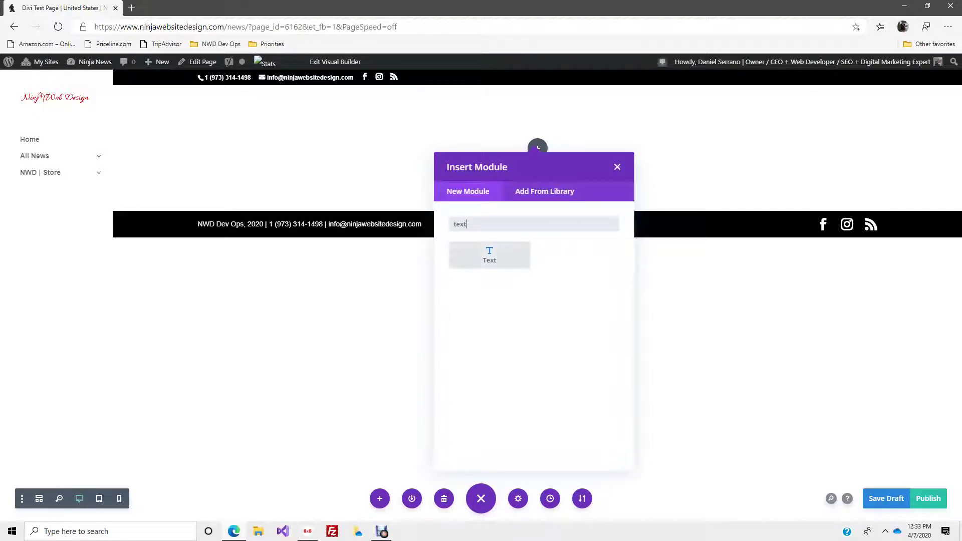
{"action": "key", "text": "Escape"}
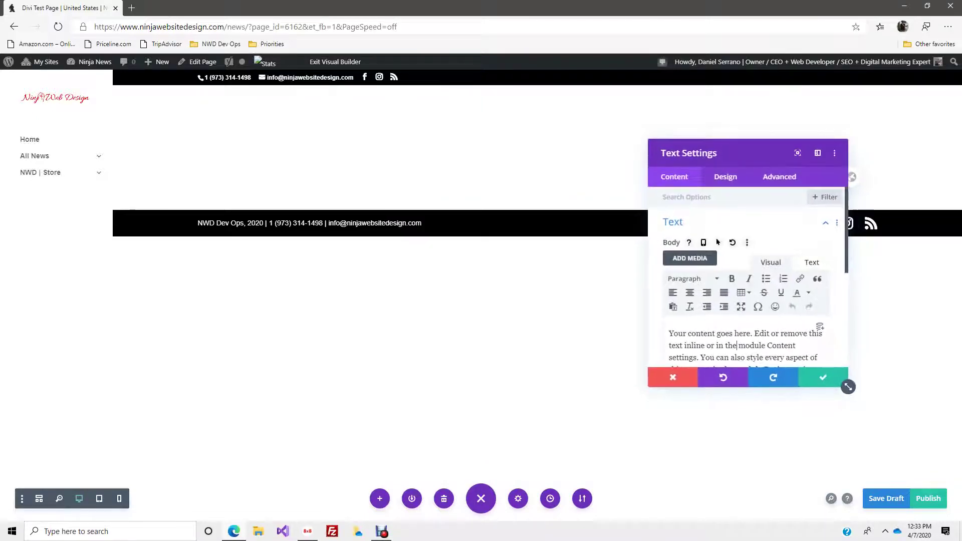
Replace the Text module's placeholder content with "Hi!" and save the module.
{"action": "key", "text": "ctrl+a"}
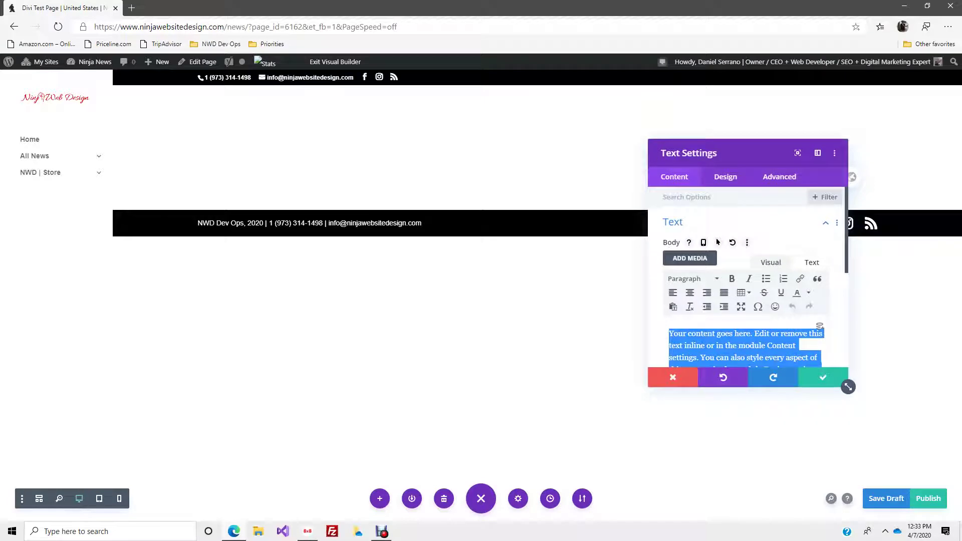
{"action": "type", "text": "Hi!"}
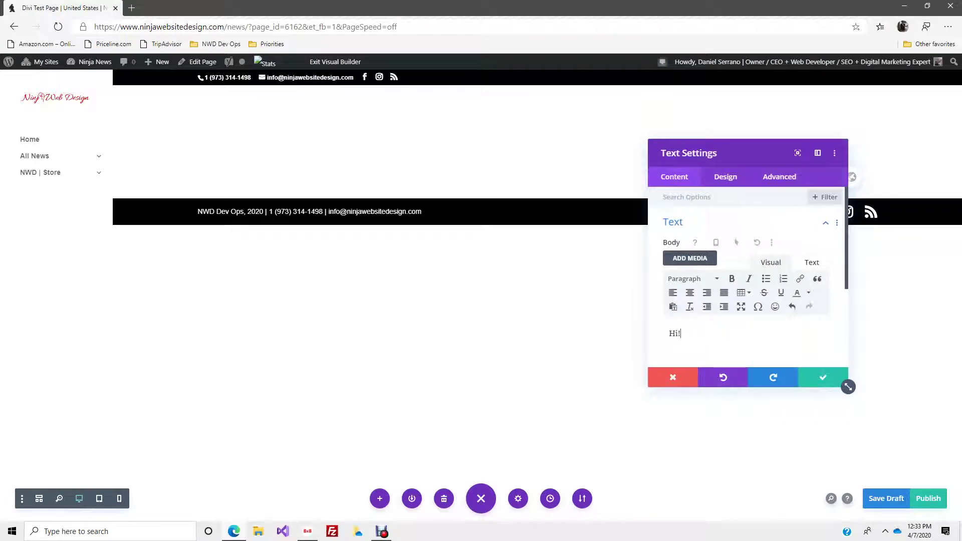
{"action": "left_click", "coordinate": [823, 377]}
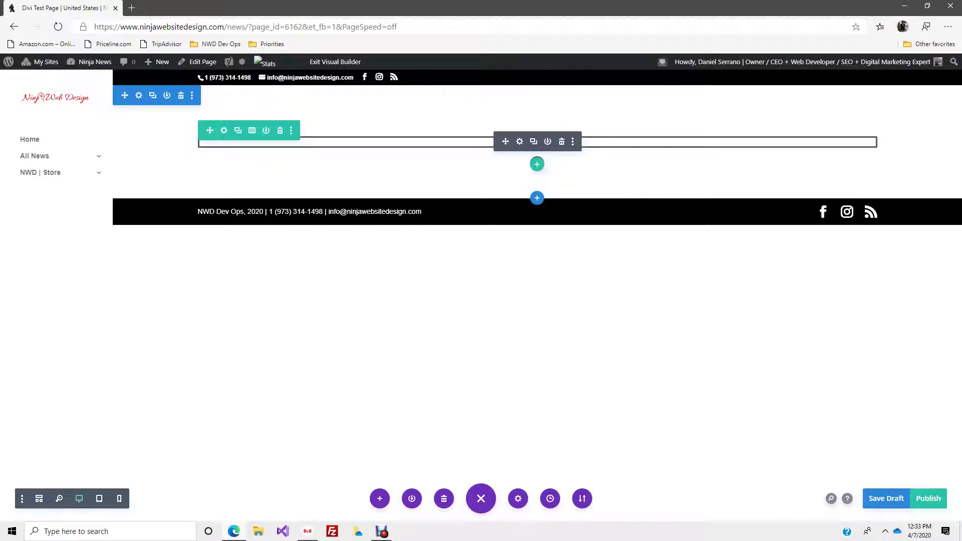
Set the Text module's body text color to black and save the module.
{"action": "left_click", "coordinate": [520, 142]}
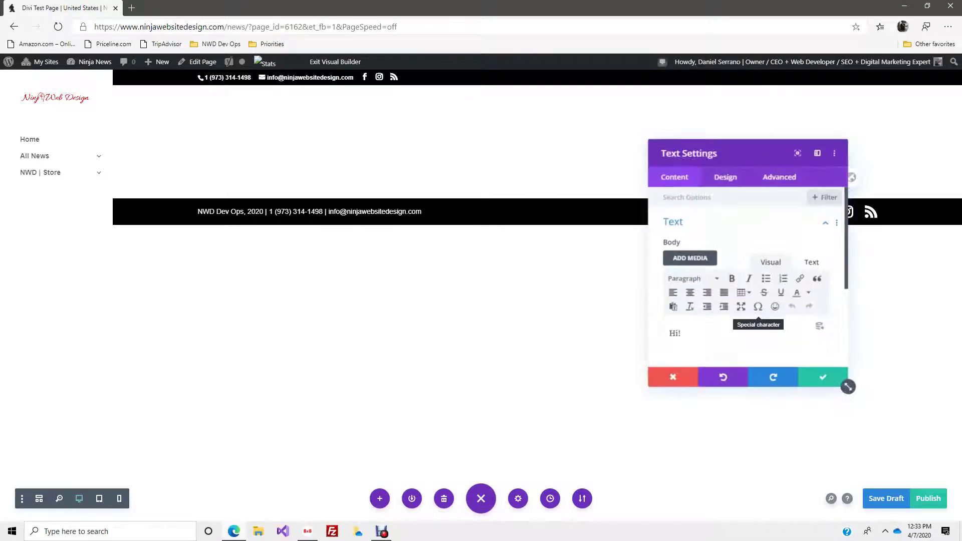
{"action": "double_click", "coordinate": [675, 333]}
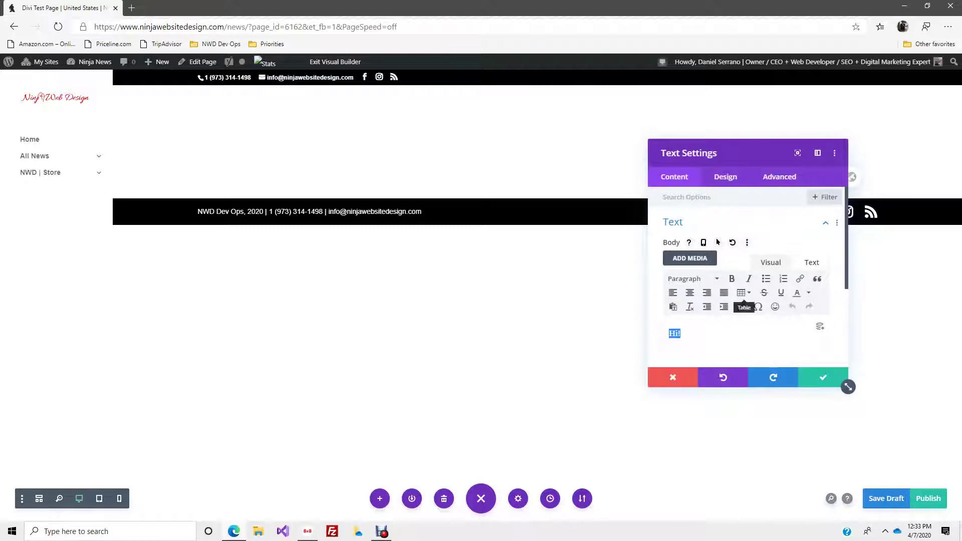
{"action": "left_click", "coordinate": [726, 176]}
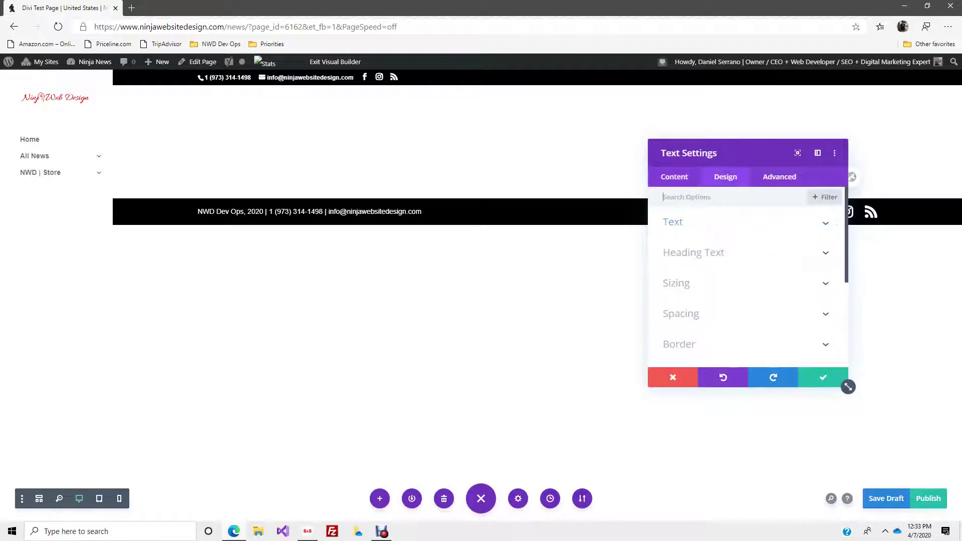
{"action": "left_click", "coordinate": [673, 222]}
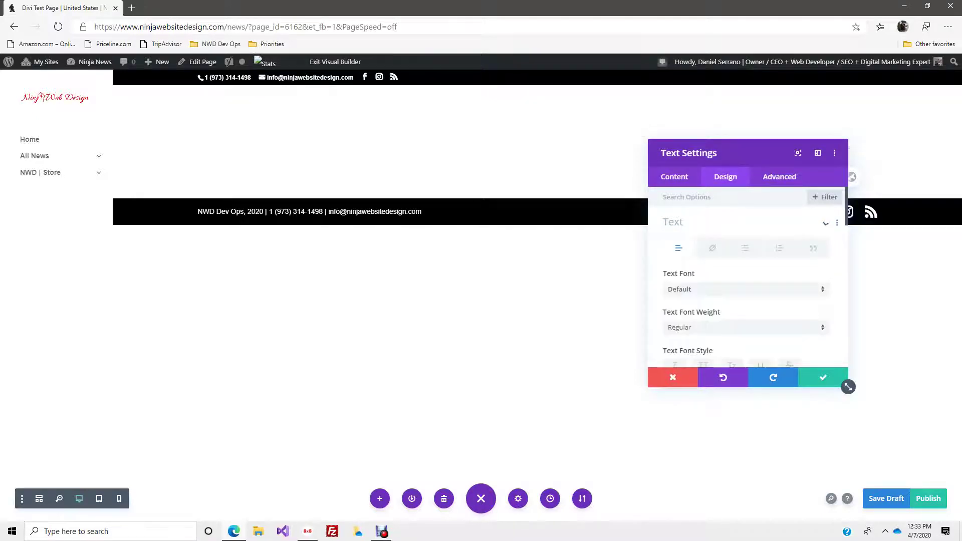
{"action": "scroll", "coordinate": [746, 281], "scroll_direction": "down", "scroll_amount": 5}
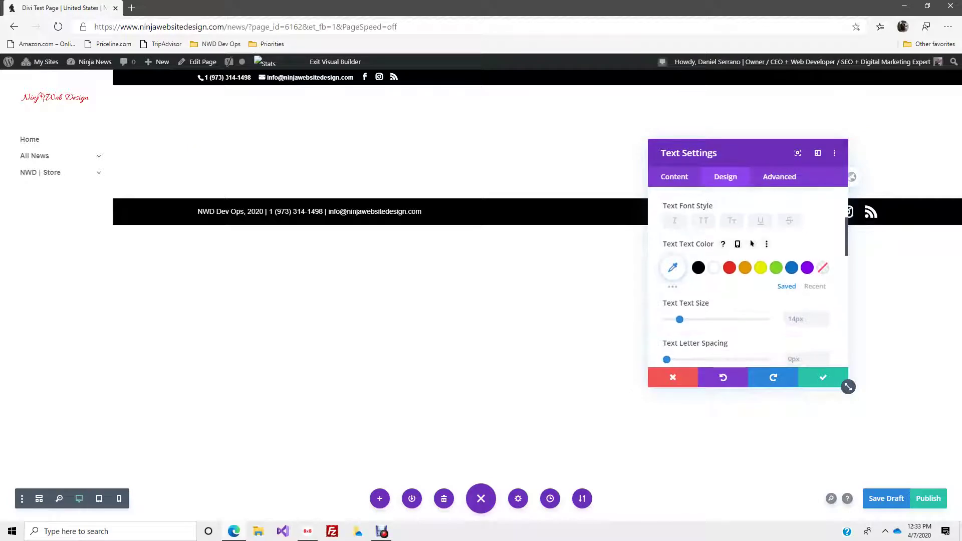
{"action": "left_click", "coordinate": [698, 268]}
{"action": "scroll", "coordinate": [744, 281], "scroll_direction": "down", "scroll_amount": 2}
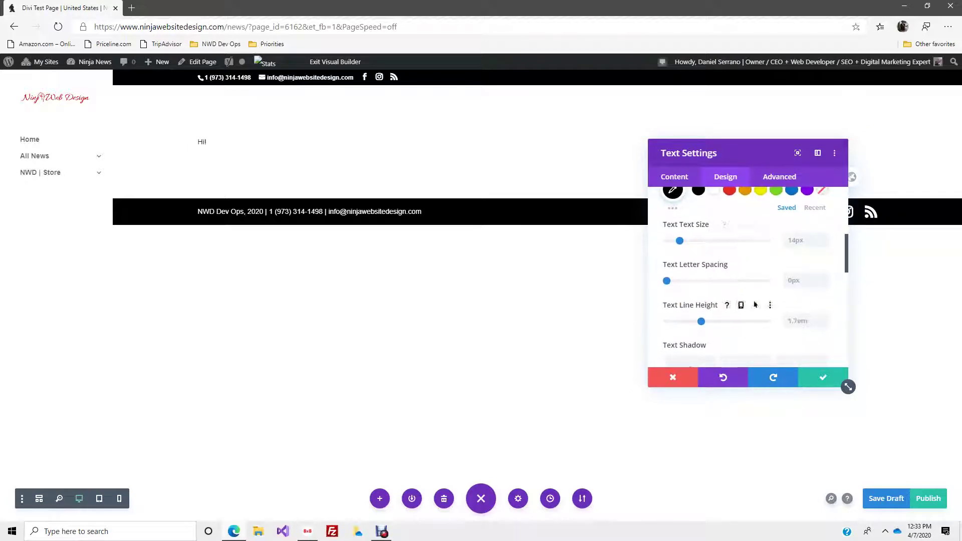
{"action": "left_click", "coordinate": [823, 377]}
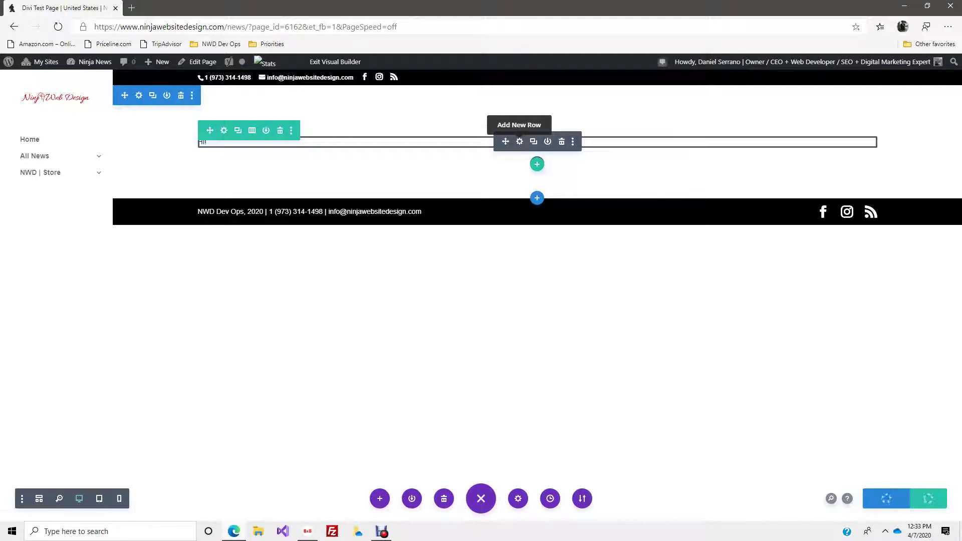
Add the line "<h1>Hi</h1>" below "Hi!" in the Text module's HTML source.
{"action": "left_click", "coordinate": [520, 142]}
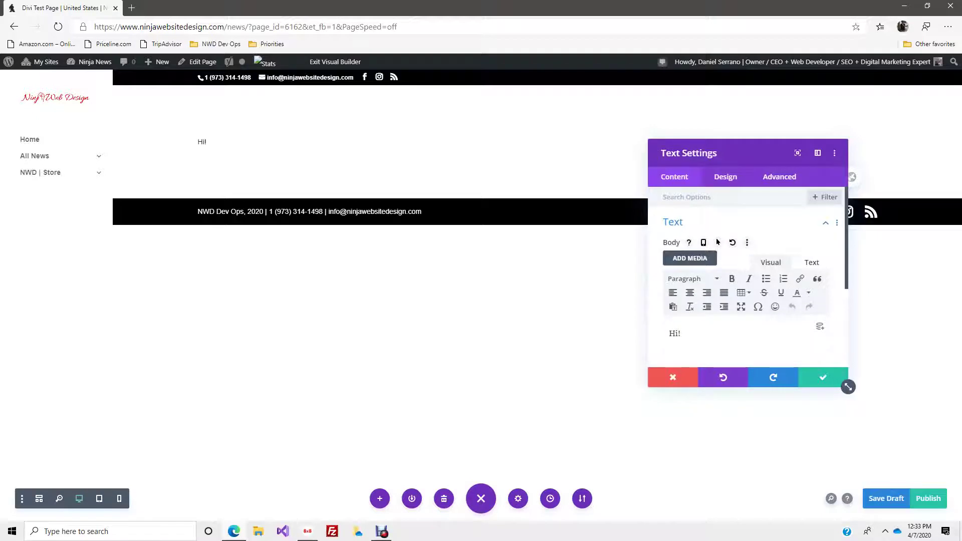
{"action": "left_click", "coordinate": [811, 263]}
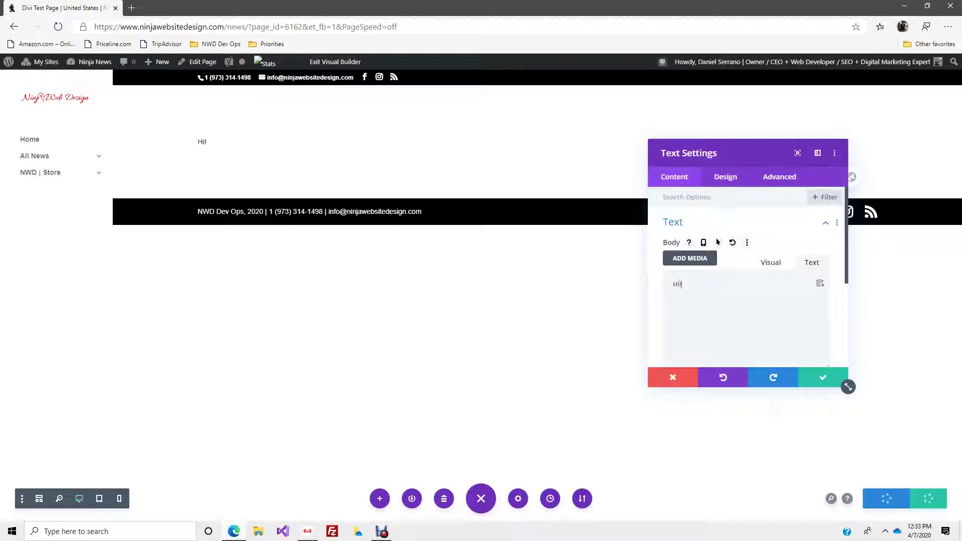
{"action": "key", "text": "Return"}
{"action": "type", "text": "<h1>"}
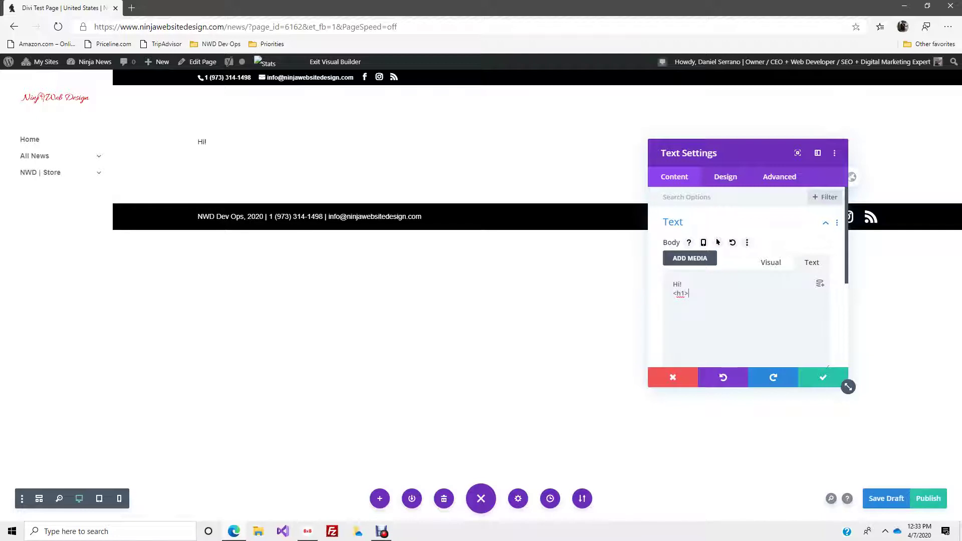
{"action": "type", "text": "Hi</h1>"}
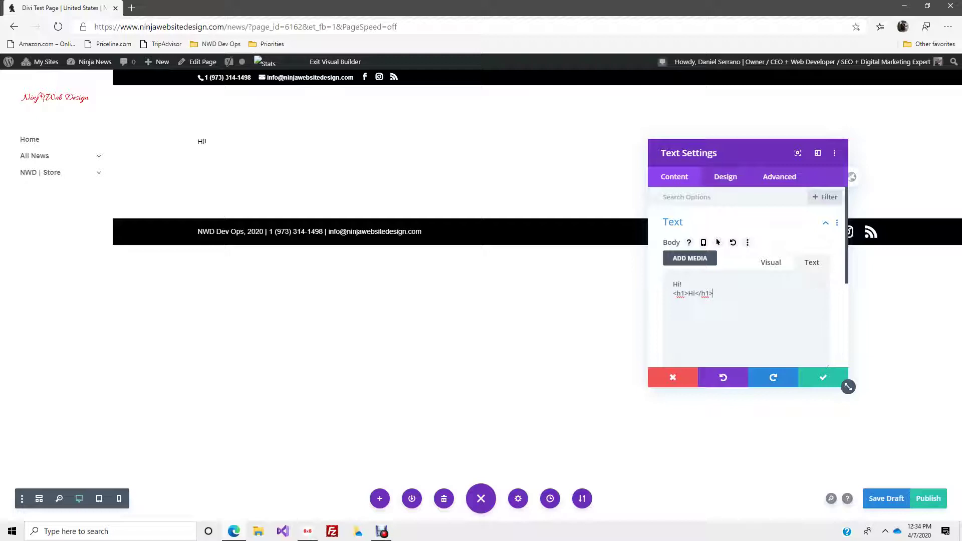
Set the Text module's H1 heading text color to black.
{"action": "left_click", "coordinate": [725, 177]}
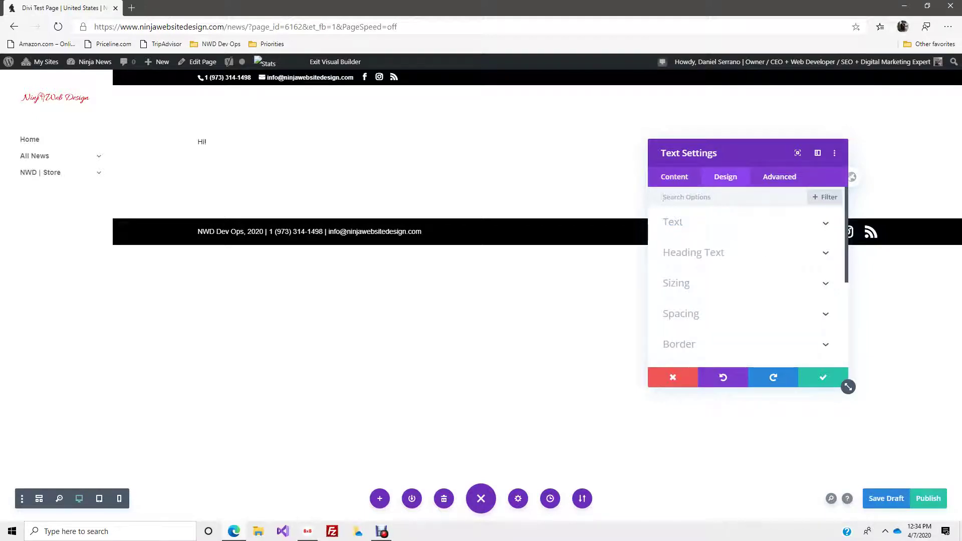
{"action": "left_click", "coordinate": [694, 253]}
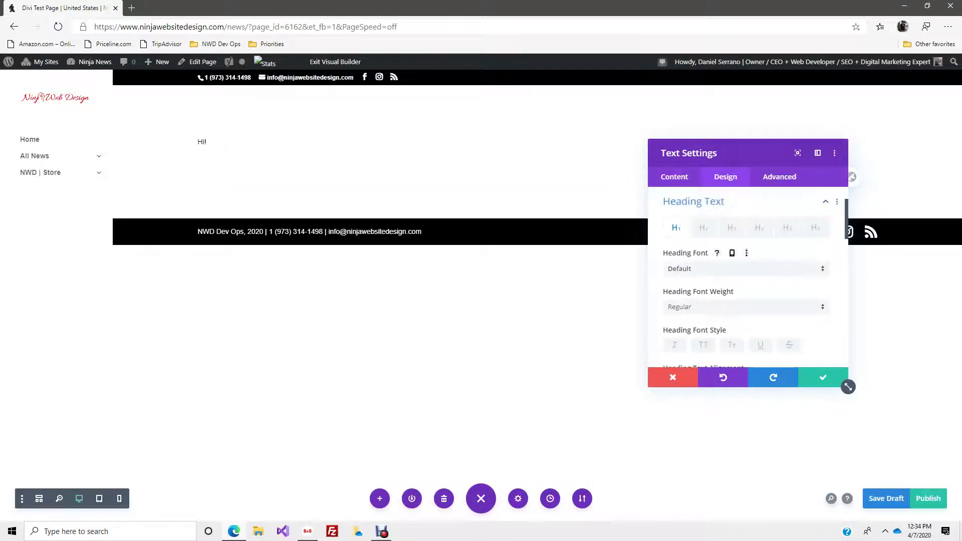
{"action": "scroll", "coordinate": [698, 286], "scroll_direction": "down", "scroll_amount": 3}
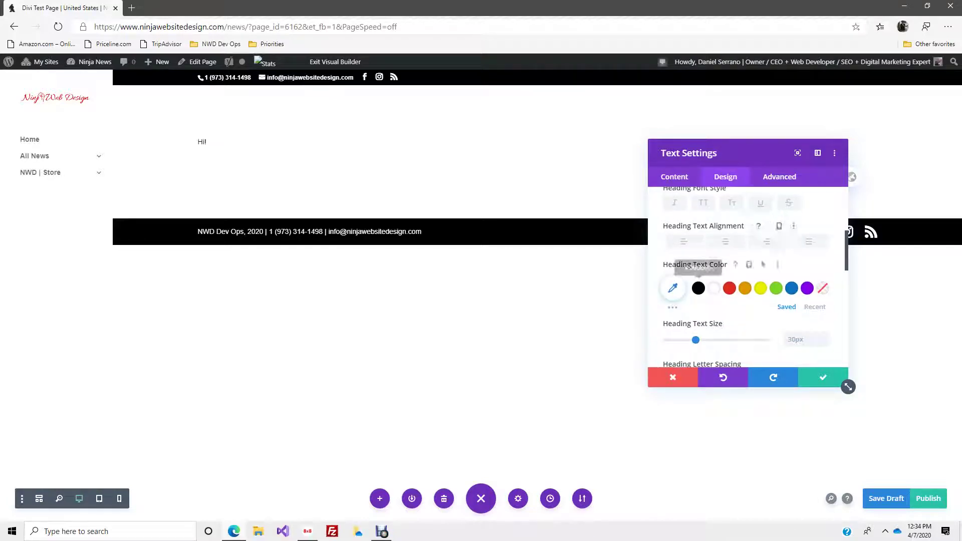
{"action": "left_click", "coordinate": [698, 289]}
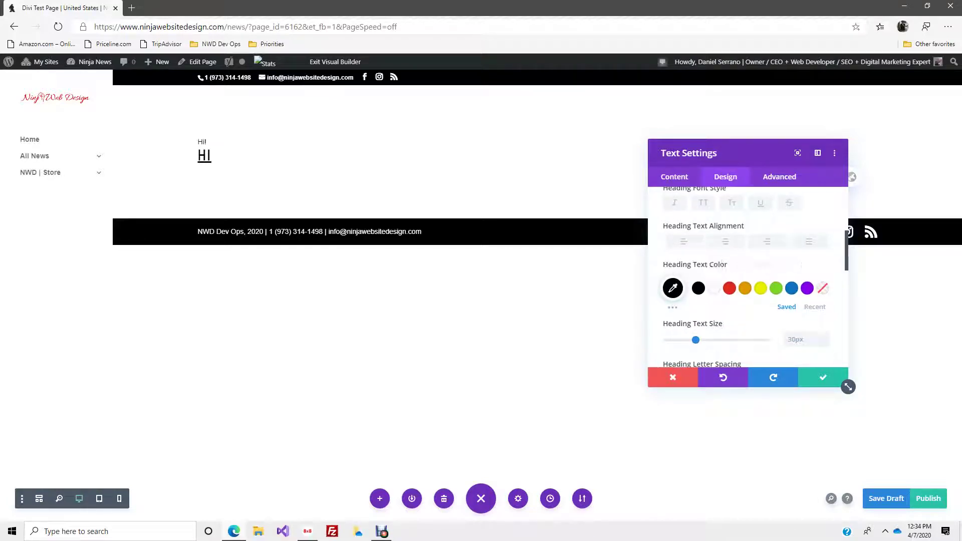
Delete the h1 line from the Text module's HTML source and return to the visual editor.
{"action": "scroll", "coordinate": [699, 289], "scroll_direction": "up", "scroll_amount": 4}
{"action": "left_click", "coordinate": [675, 177]}
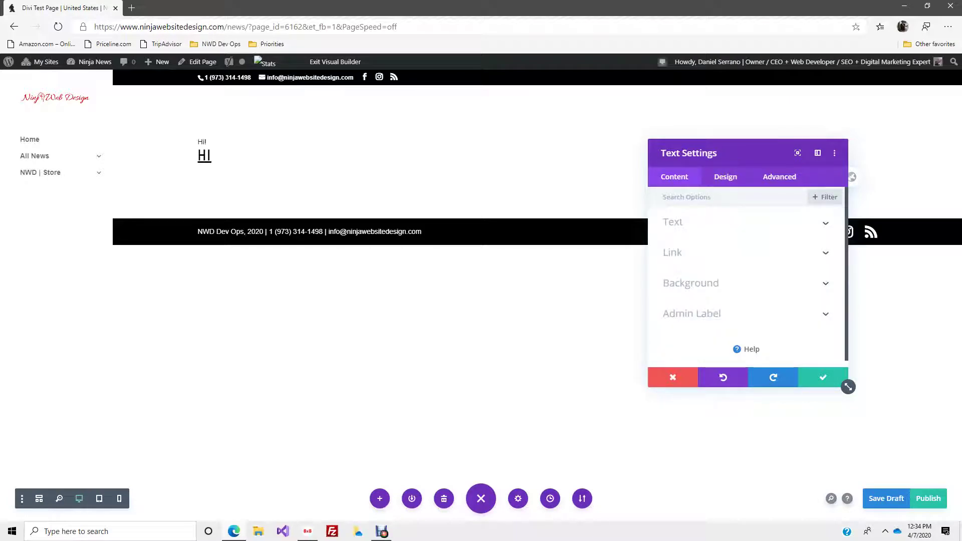
{"action": "left_click", "coordinate": [672, 222]}
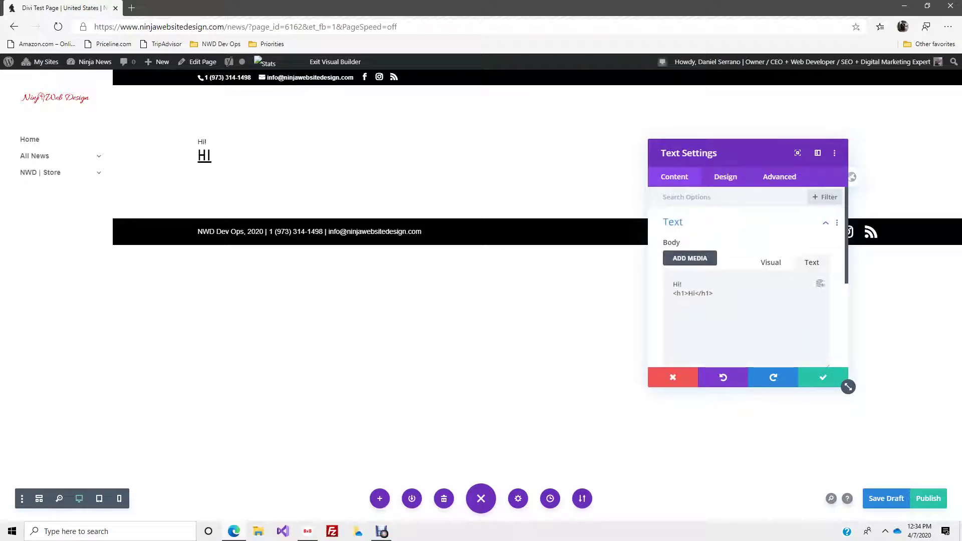
{"action": "left_click_drag", "start_coordinate": [713, 294], "coordinate": [673, 294]}
{"action": "key", "text": "BackSpace"}
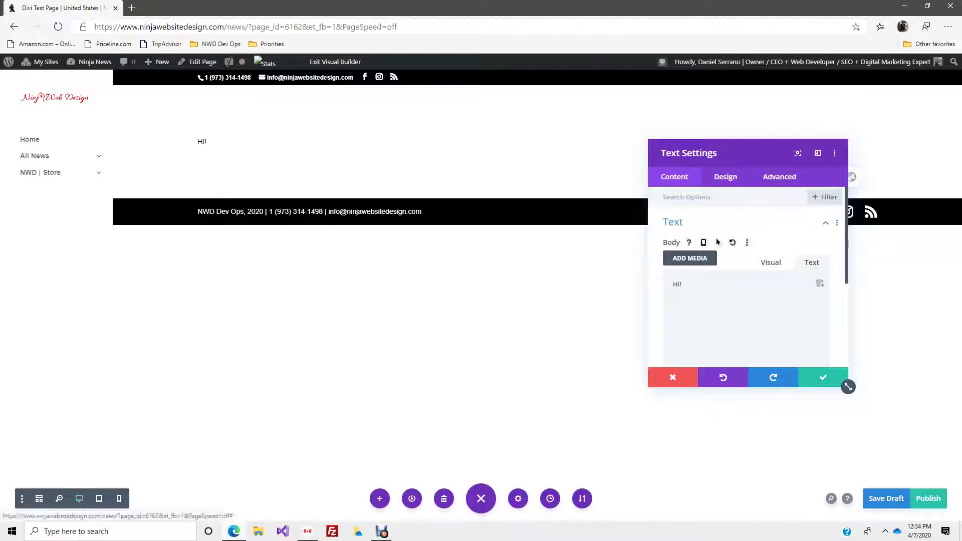
{"action": "left_click", "coordinate": [771, 262]}
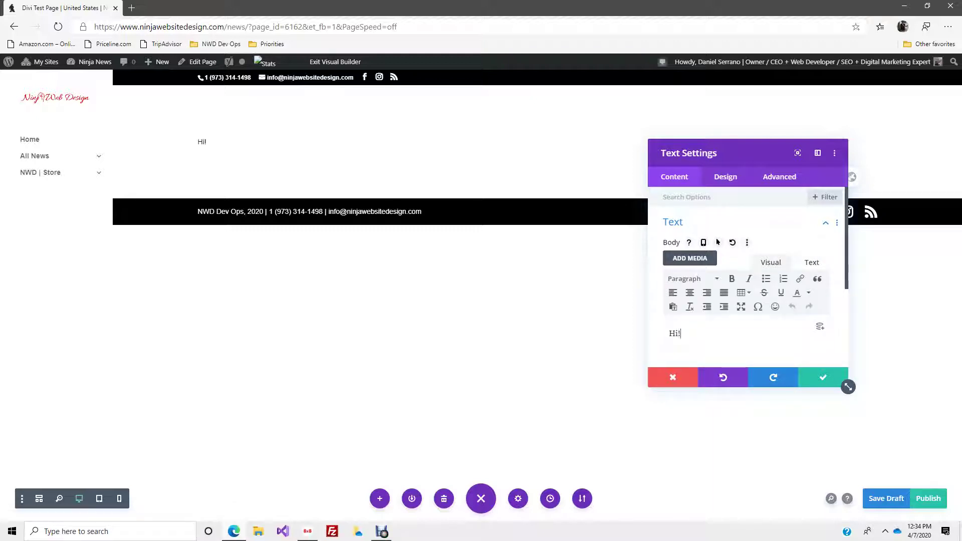
Discard the pending changes to the "Hi!" Text module and delete the module from its row.
{"action": "key", "text": "BackSpace"}
{"action": "left_click", "coordinate": [672, 377]}
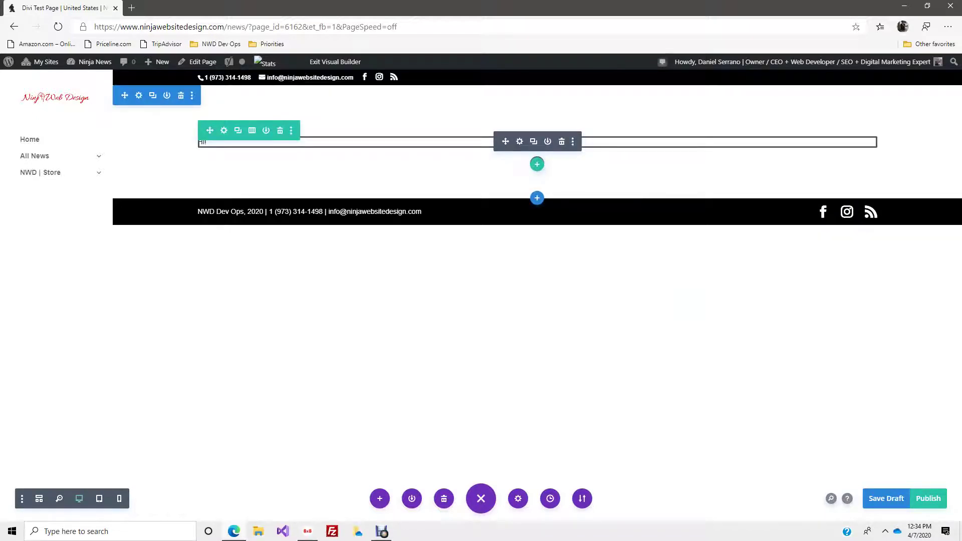
{"action": "left_click", "coordinate": [562, 142]}
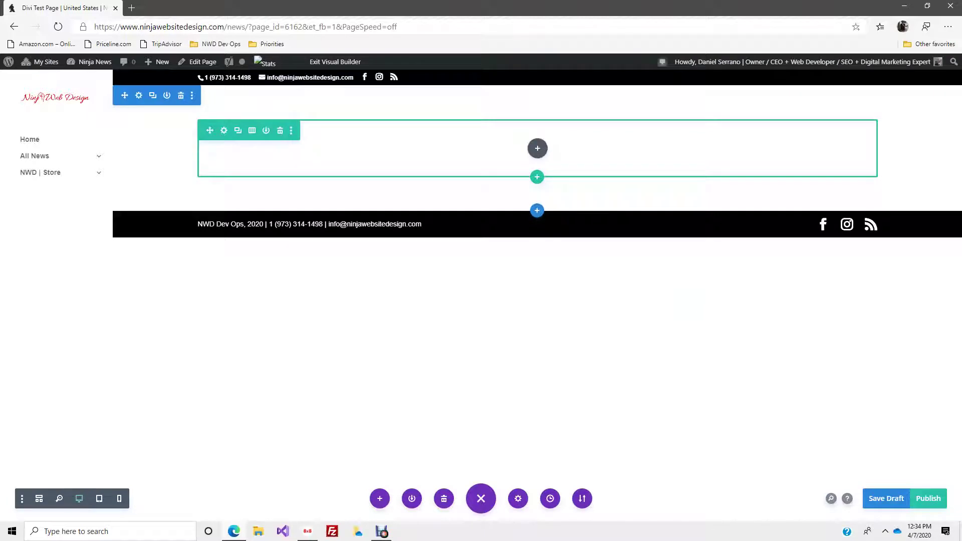
Search the insertable modules for "text", clear the search and browse the full module list.
{"action": "left_click", "coordinate": [537, 148]}
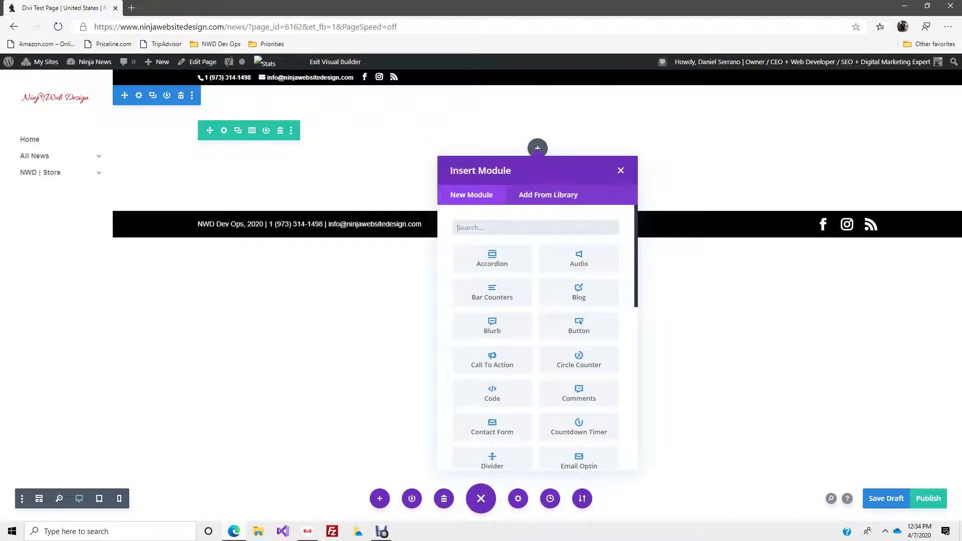
{"action": "type", "text": "text"}
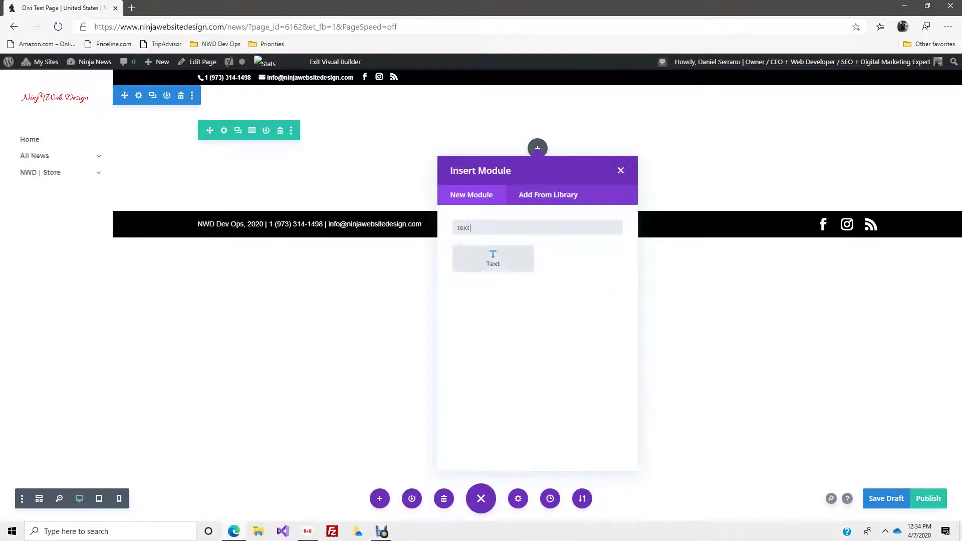
{"action": "key", "text": "BackSpace"}
{"action": "key", "text": "BackSpace"}
{"action": "key", "text": "BackSpace"}
{"action": "key", "text": "BackSpace"}
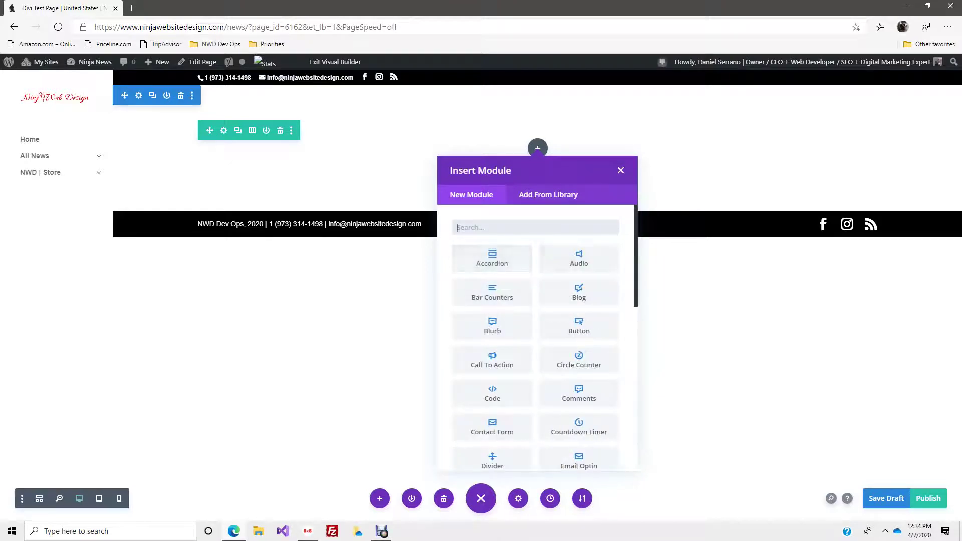
{"action": "scroll", "coordinate": [538, 338], "scroll_direction": "down", "scroll_amount": 8}
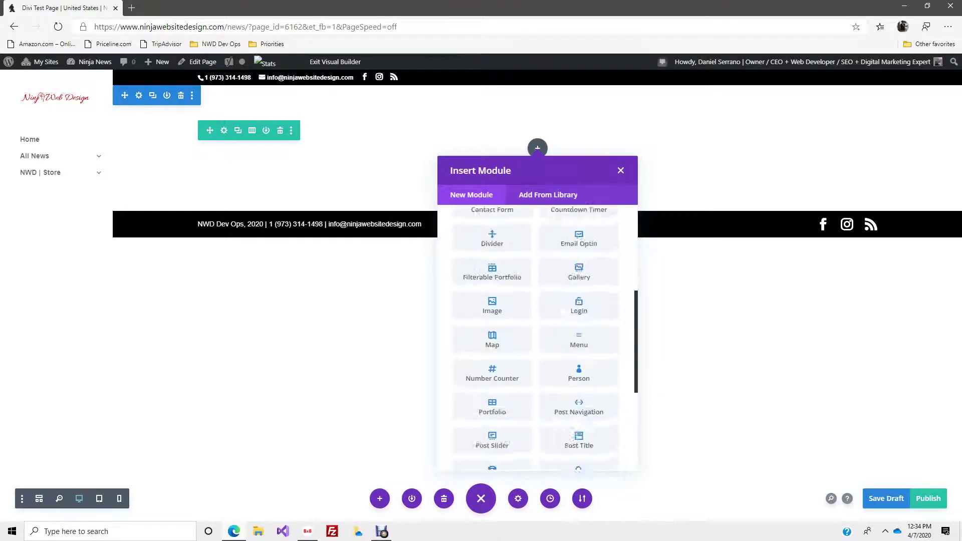
{"action": "scroll", "coordinate": [537, 338], "scroll_direction": "up", "scroll_amount": 8}
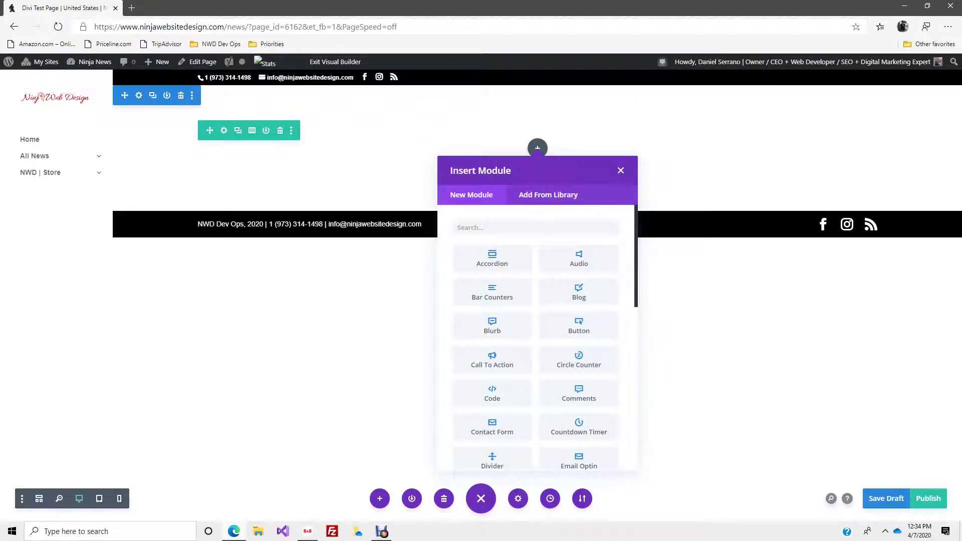
{"action": "left_click", "coordinate": [885, 531]}
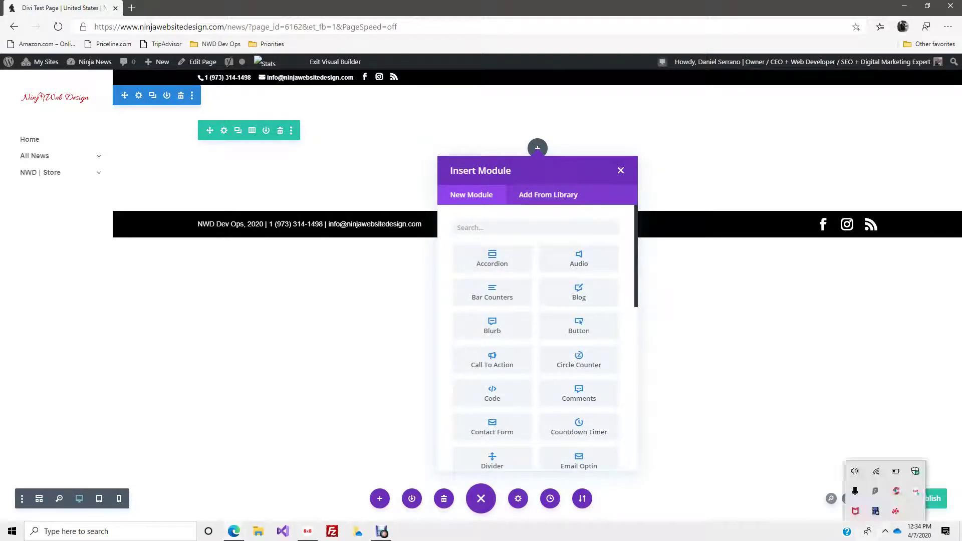
{"action": "left_click", "coordinate": [885, 531]}
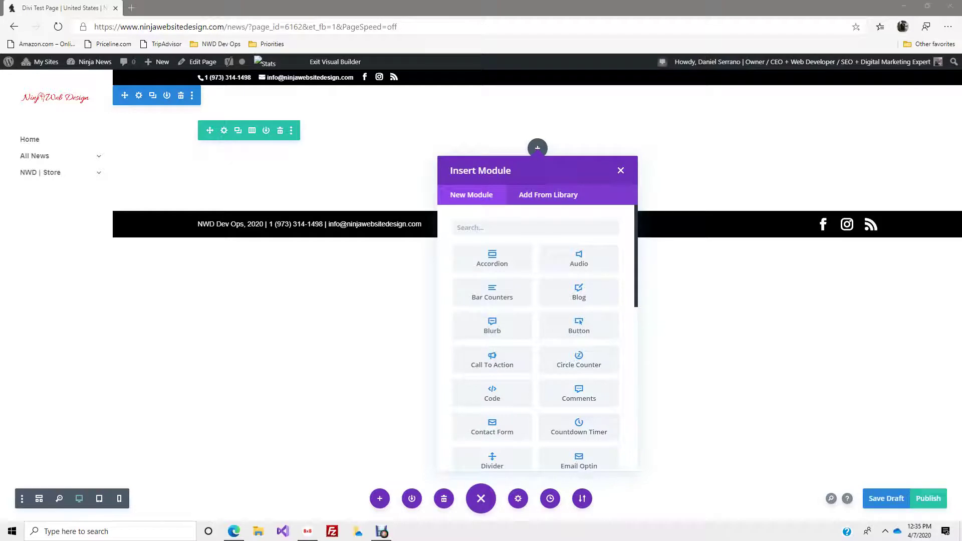
Insert a Text module into the empty row and replace its placeholder body with "Text".
{"action": "scroll", "coordinate": [537, 339], "scroll_direction": "down", "scroll_amount": 6}
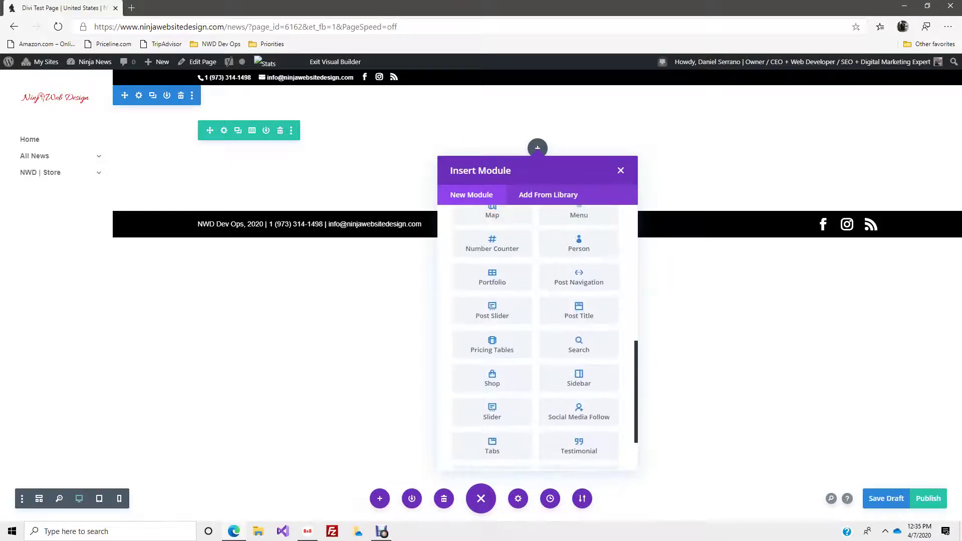
{"action": "scroll", "coordinate": [536, 339], "scroll_direction": "down", "scroll_amount": 2}
{"action": "key", "text": "Escape"}
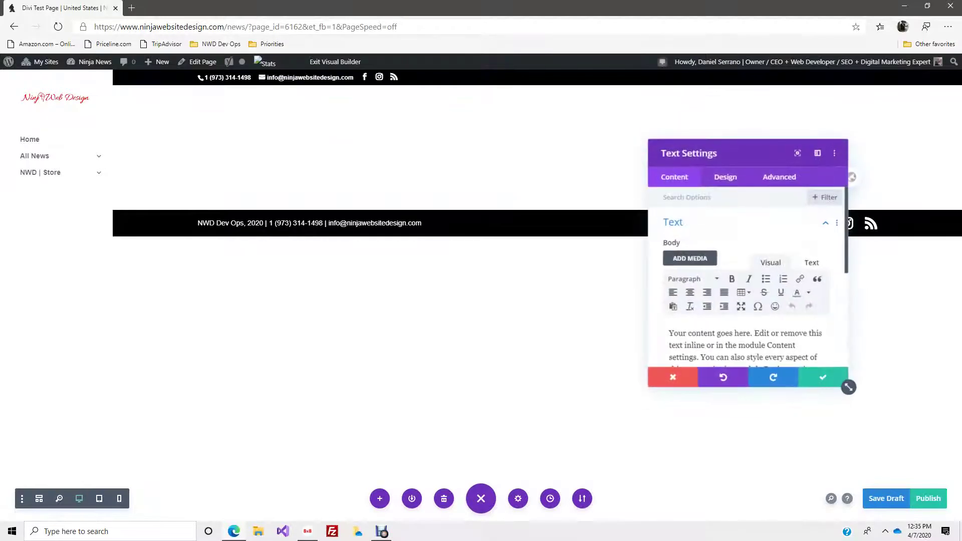
{"action": "left_click", "coordinate": [698, 332]}
{"action": "key", "text": "ctrl+a"}
{"action": "type", "text": "T"}
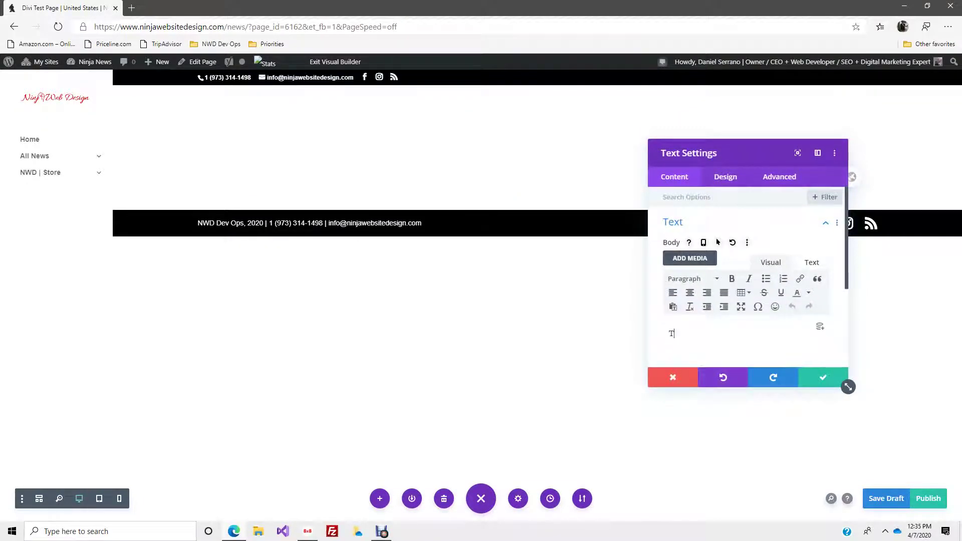
{"action": "type", "text": "ext"}
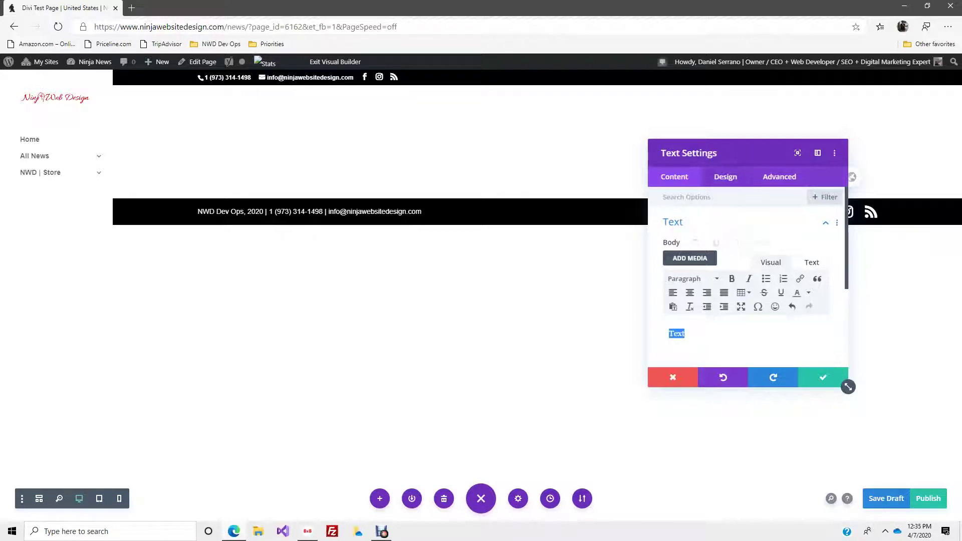
Review the new Text module's body text design options and discard the module.
{"action": "left_click", "coordinate": [725, 176]}
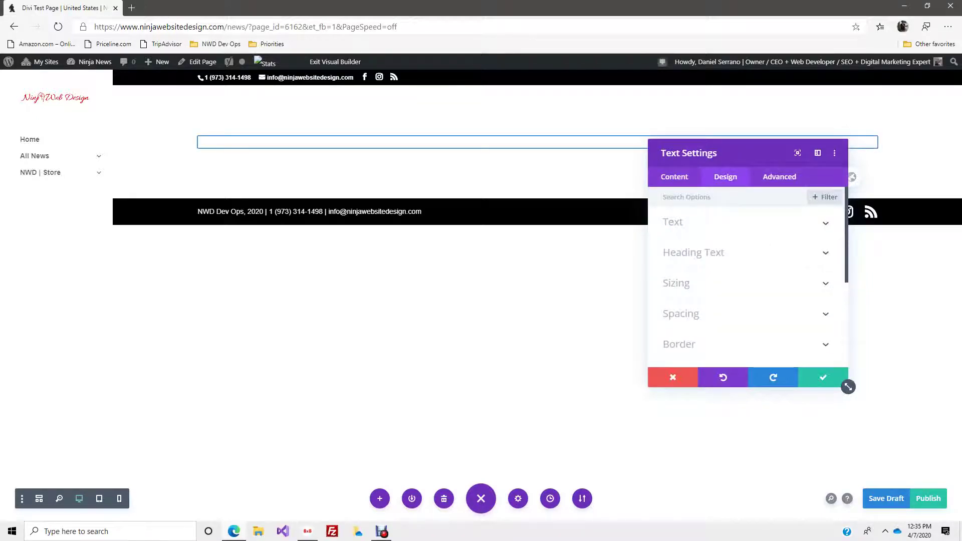
{"action": "left_click", "coordinate": [673, 222]}
{"action": "scroll", "coordinate": [747, 280], "scroll_direction": "down", "scroll_amount": 3}
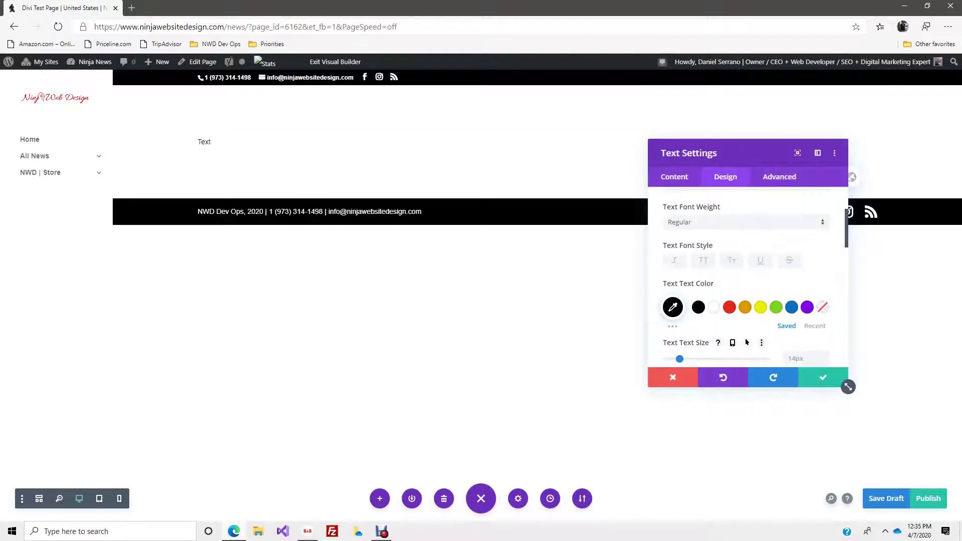
{"action": "left_click", "coordinate": [673, 377]}
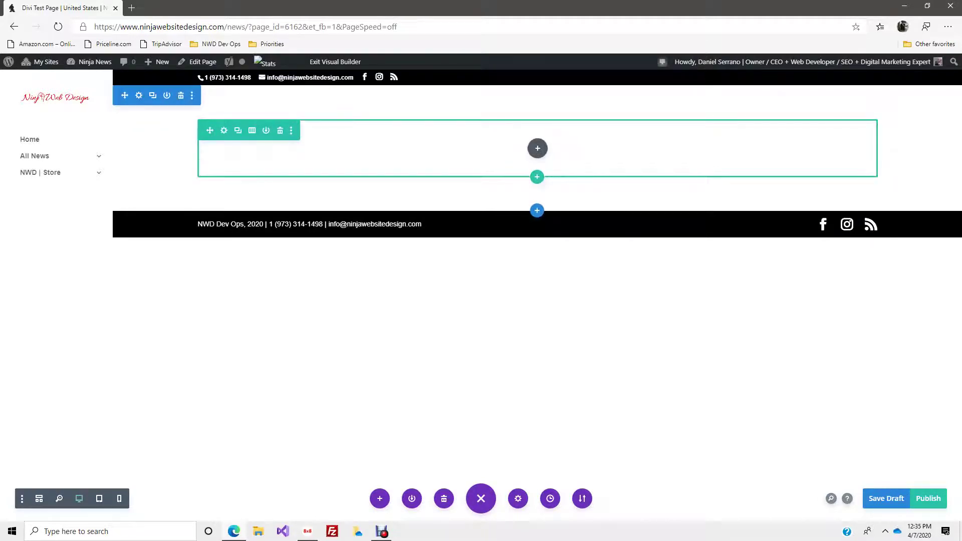
Insert a Video Slider module into the empty row and save the page.
{"action": "left_click", "coordinate": [538, 148]}
{"action": "type", "text": "slider"}
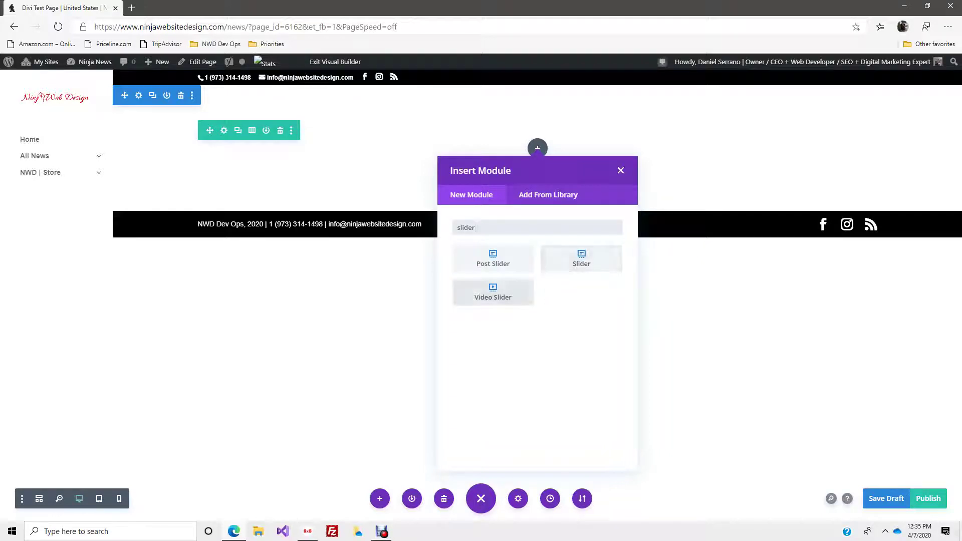
{"action": "key", "text": "Escape"}
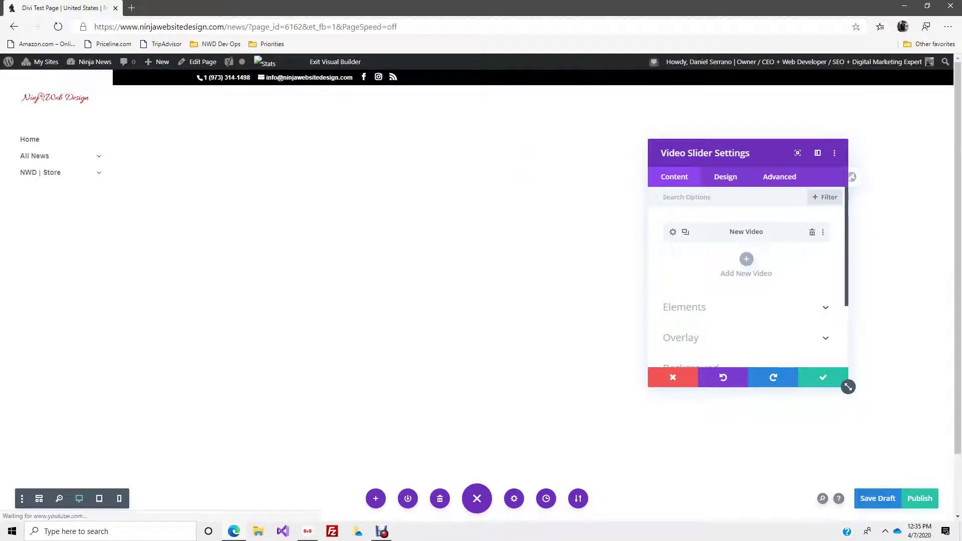
{"action": "key", "text": "ctrl+s"}
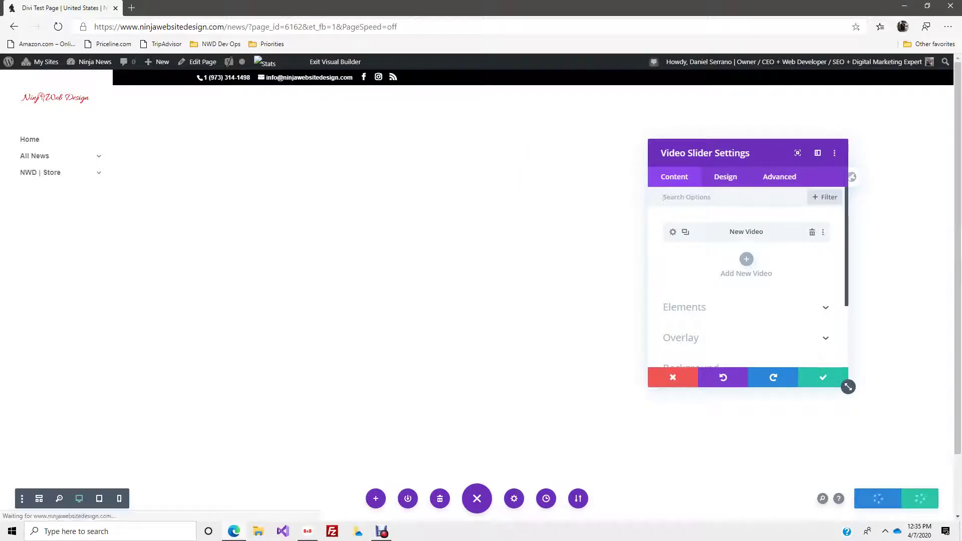
Open the settings of the slider's first video and choose to insert its MP4 source from a URL.
{"action": "left_click", "coordinate": [673, 232]}
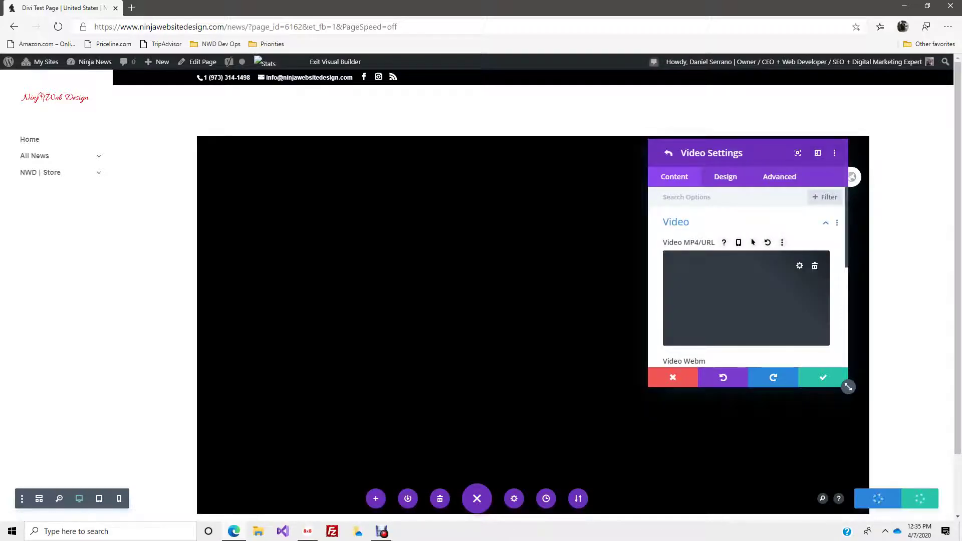
{"action": "left_click", "coordinate": [746, 298]}
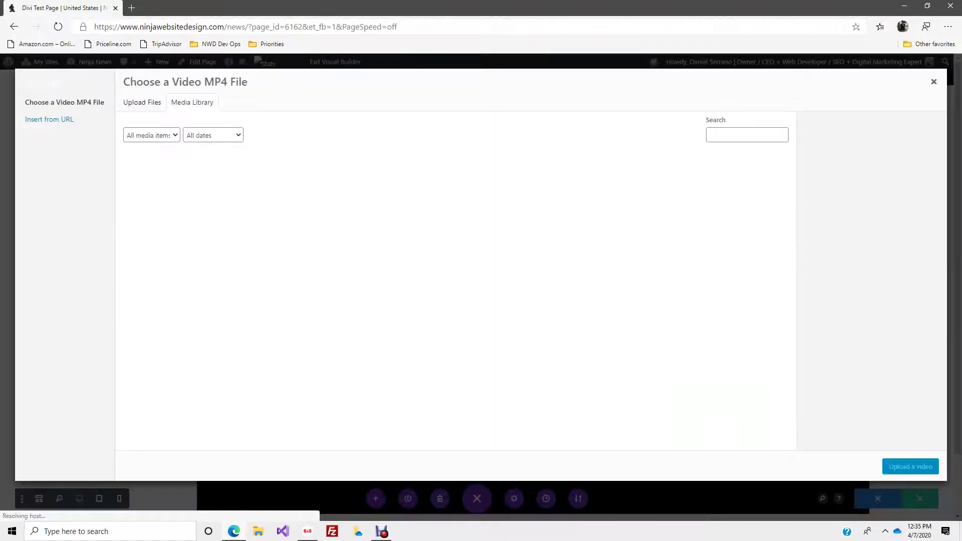
{"action": "left_click", "coordinate": [49, 119]}
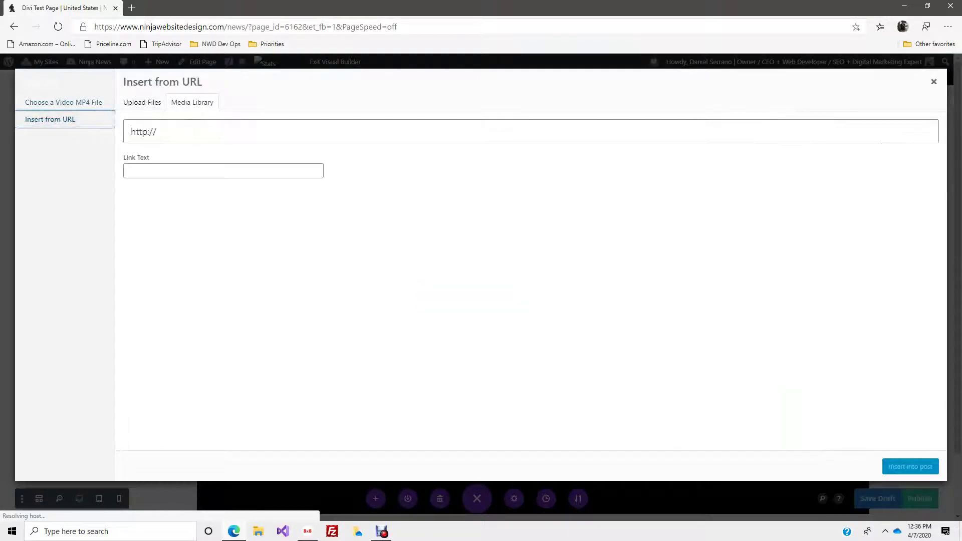
In a new browser tab, open the YouTube video "PS5 isn't as powerful as Xbox Series X" and copy its share link.
{"action": "left_click", "coordinate": [132, 8]}
{"action": "type", "text": "youtube"}
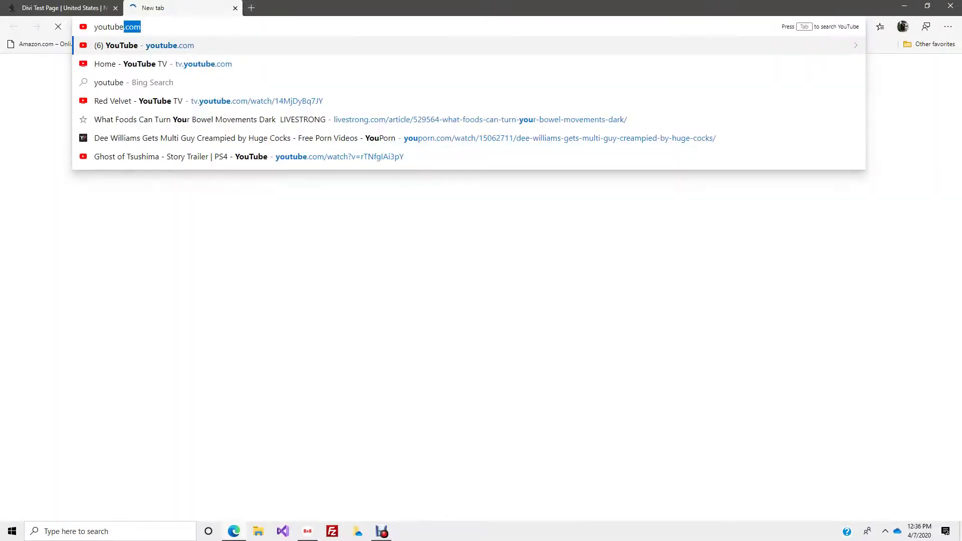
{"action": "key", "text": "Return"}
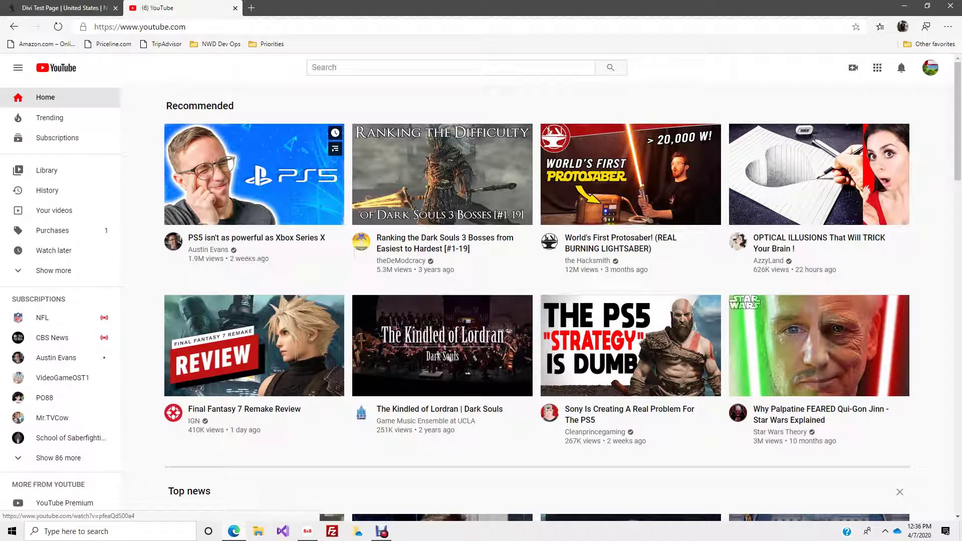
{"action": "left_click", "coordinate": [254, 174]}
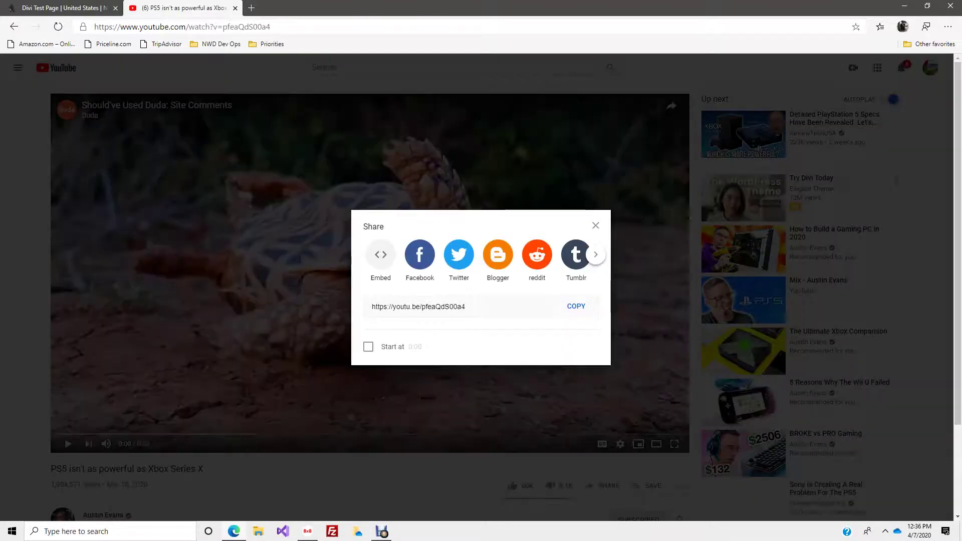
{"action": "left_click", "coordinate": [575, 307]}
{"action": "left_click", "coordinate": [64, 8]}
{"action": "left_click", "coordinate": [144, 132]}
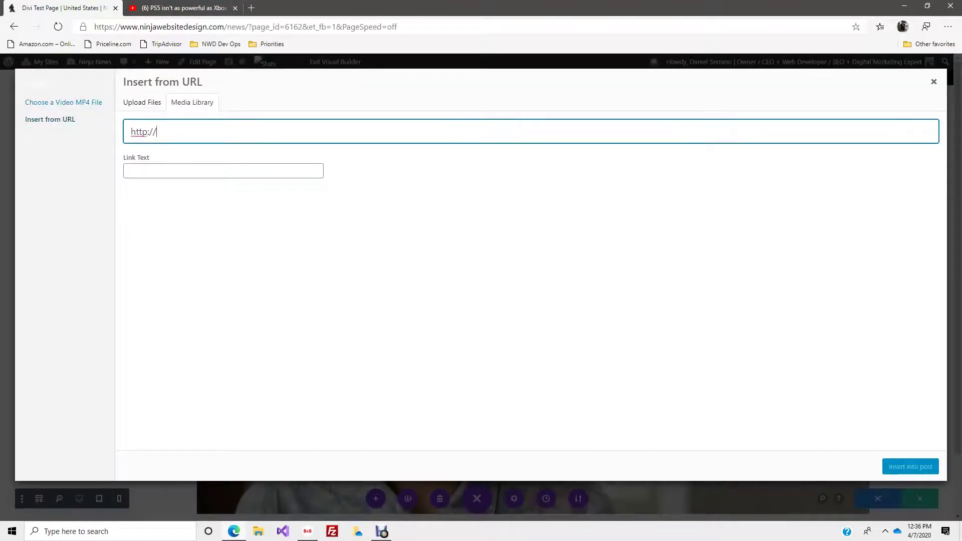
{"action": "key", "text": "ctrl+a"}
{"action": "key", "text": "ctrl+v"}
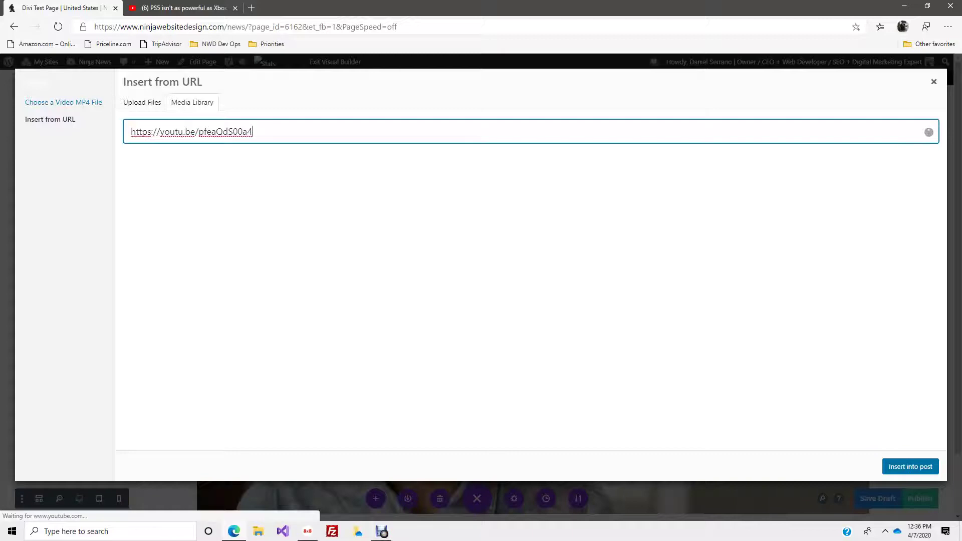
{"action": "key", "text": "Return"}
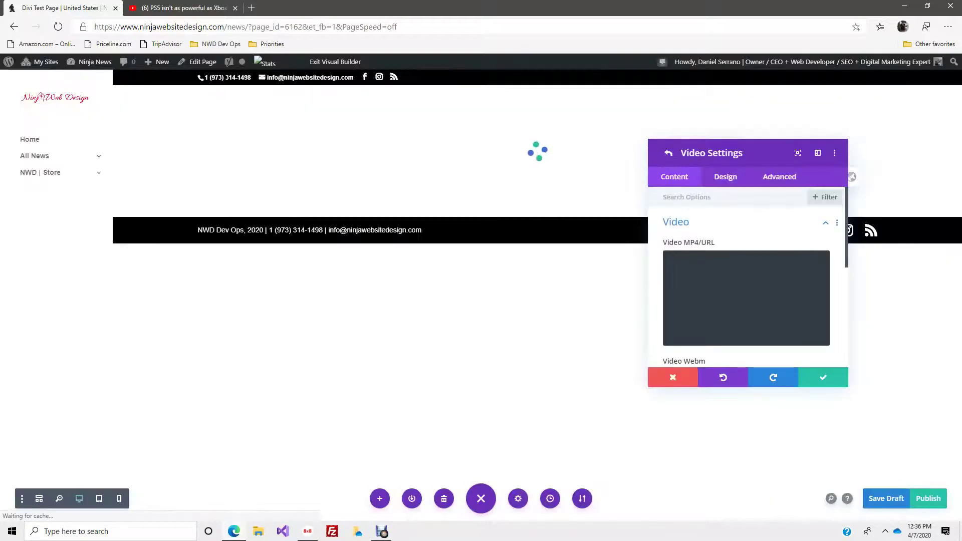
{"action": "mouse_move", "coordinate": [757, 242]}
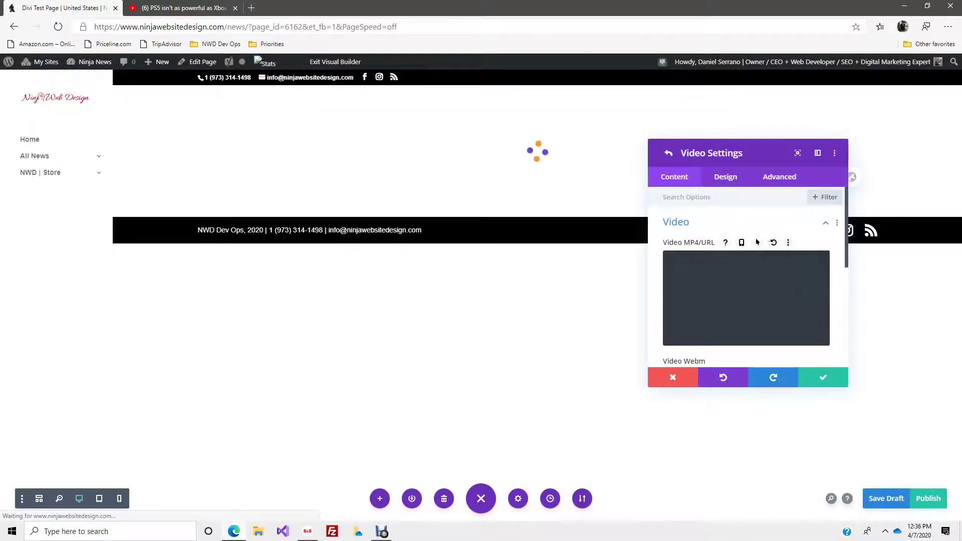
On YouTube, like the video "World's First Protosaber! (REAL BURNING LIGHTSABER)" and copy its share link for the Divi page.
{"action": "left_click", "coordinate": [220, 8]}
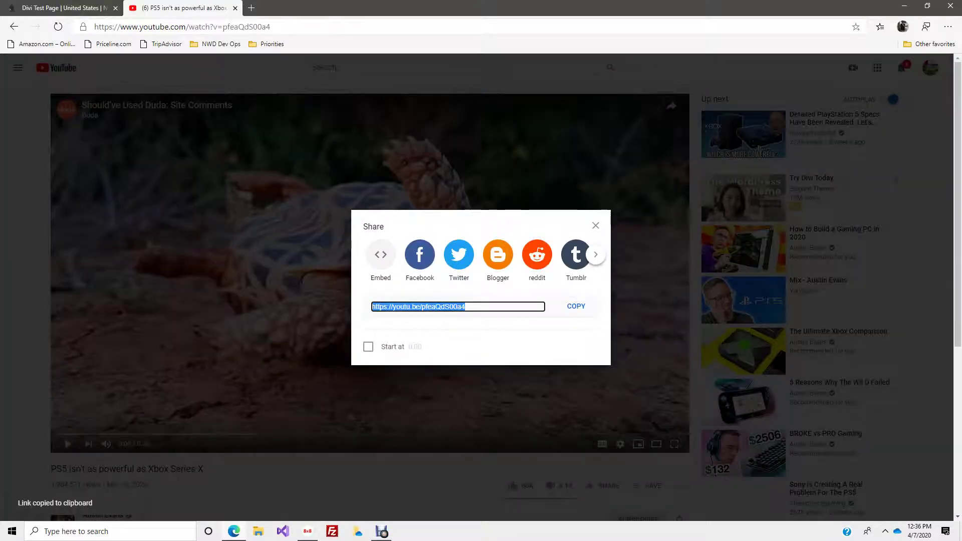
{"action": "left_click", "coordinate": [14, 26]}
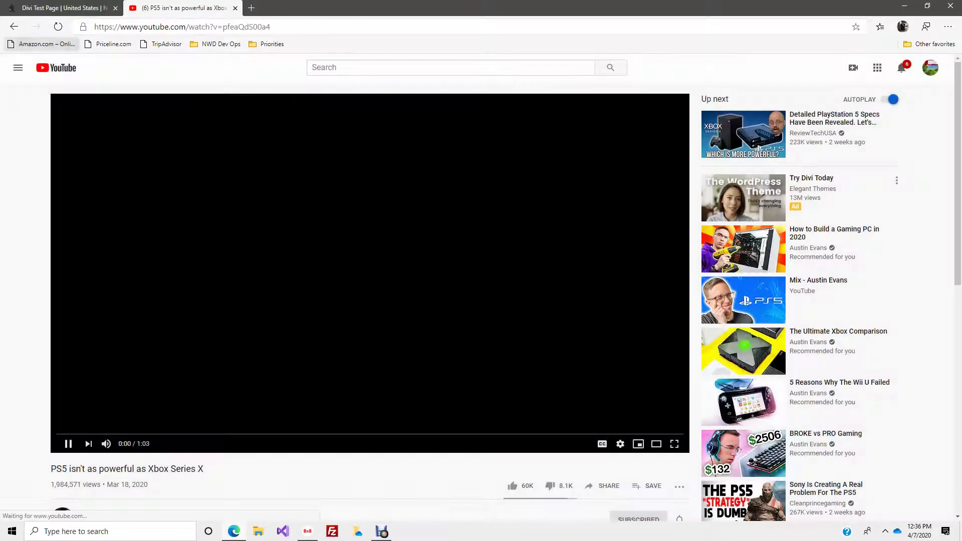
{"action": "left_click", "coordinate": [14, 26]}
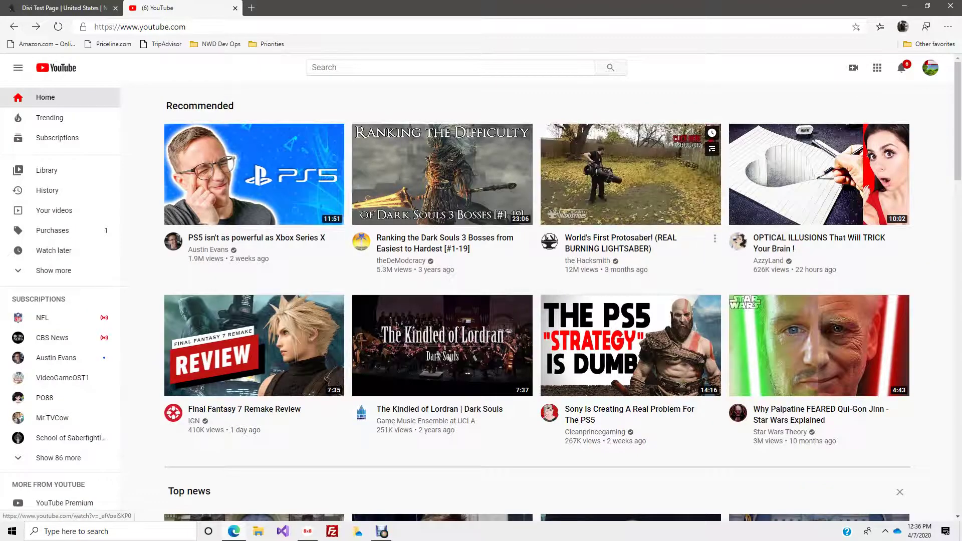
{"action": "left_click", "coordinate": [631, 174]}
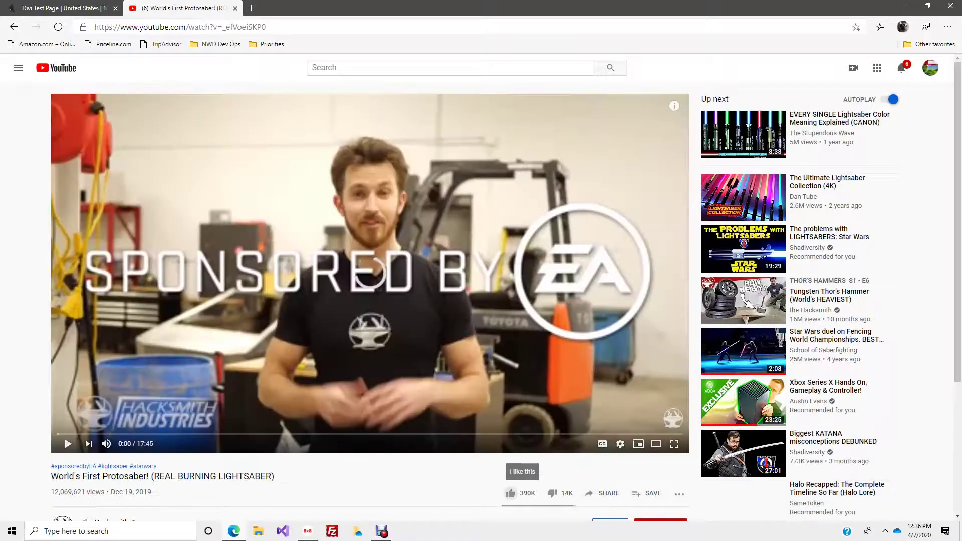
{"action": "left_click", "coordinate": [510, 493]}
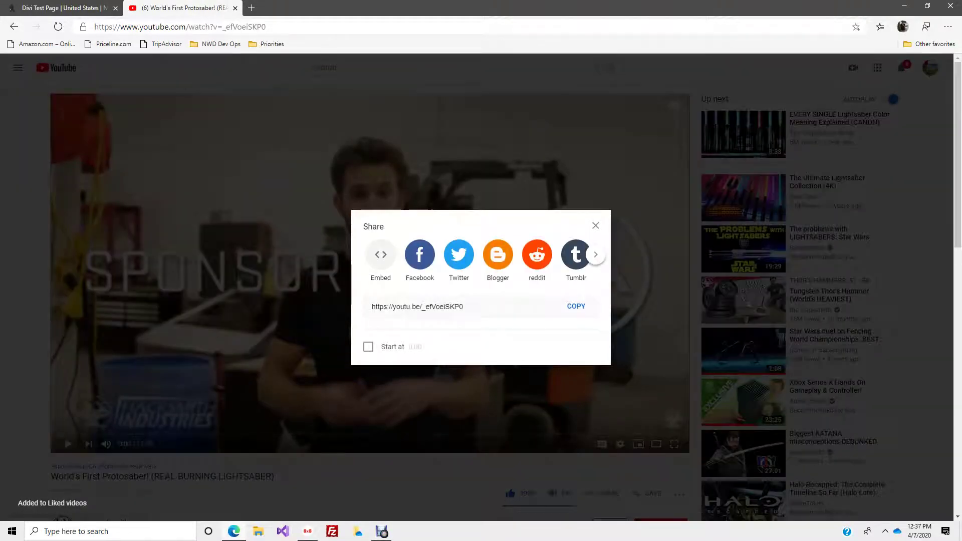
{"action": "left_click", "coordinate": [577, 306]}
{"action": "key", "text": "ctrl+Tab"}
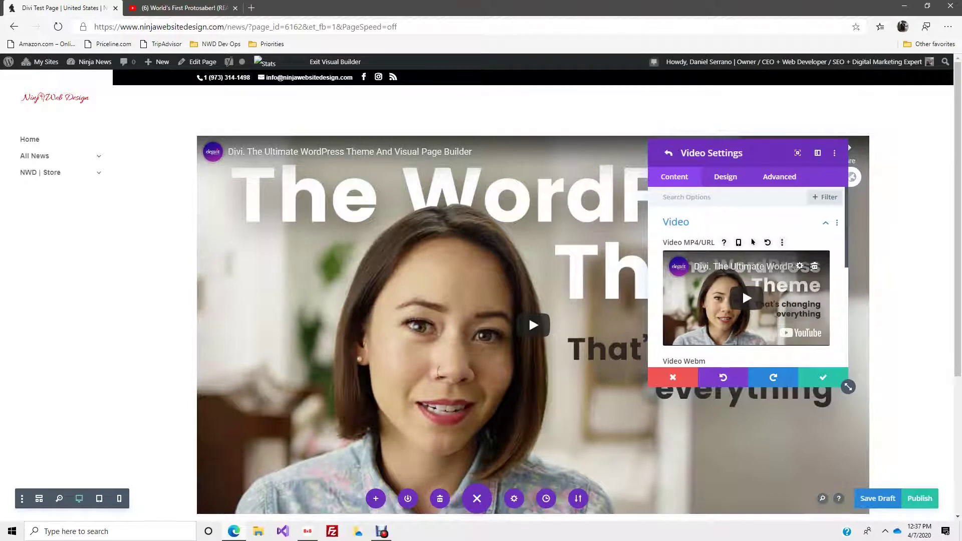
{"action": "left_click", "coordinate": [799, 267]}
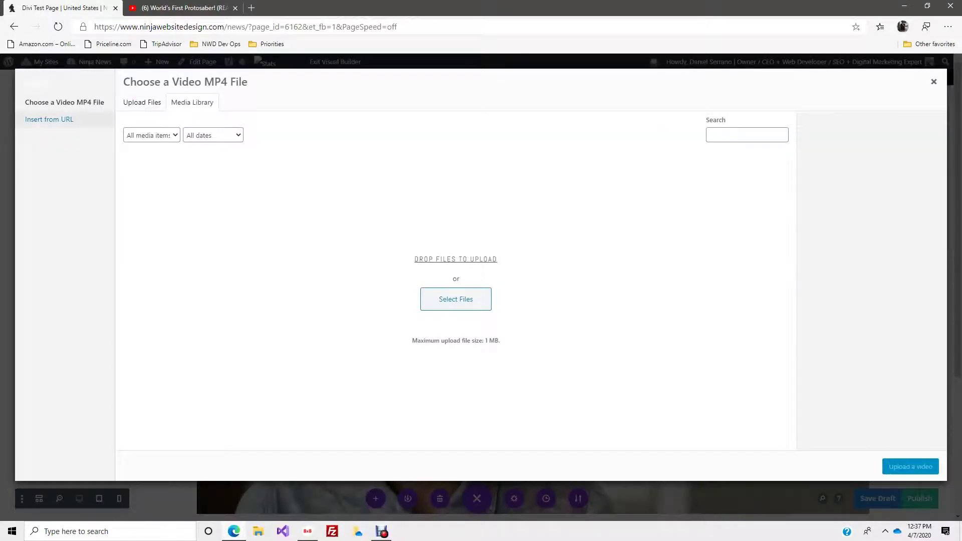
{"action": "left_click", "coordinate": [50, 119]}
{"action": "left_click", "coordinate": [266, 134]}
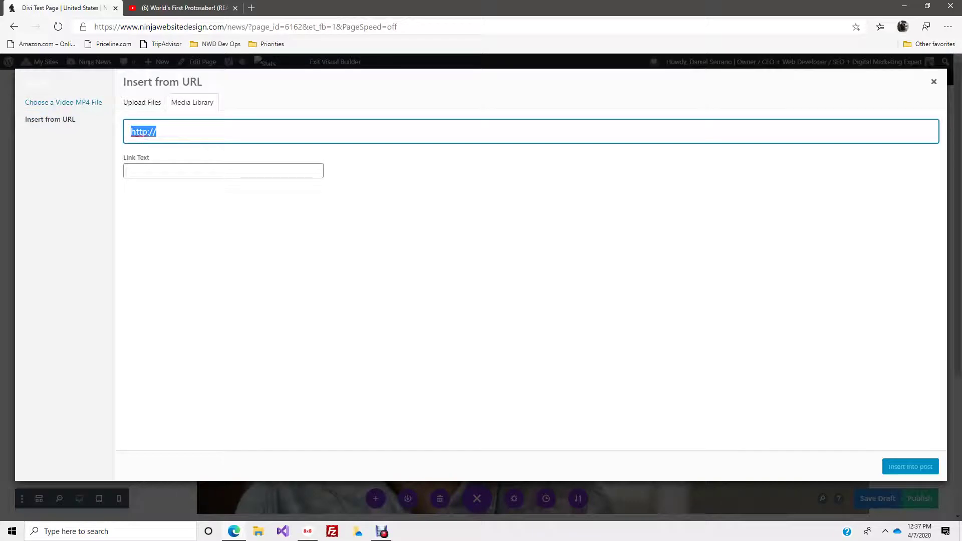
{"action": "key", "text": "ctrl+v"}
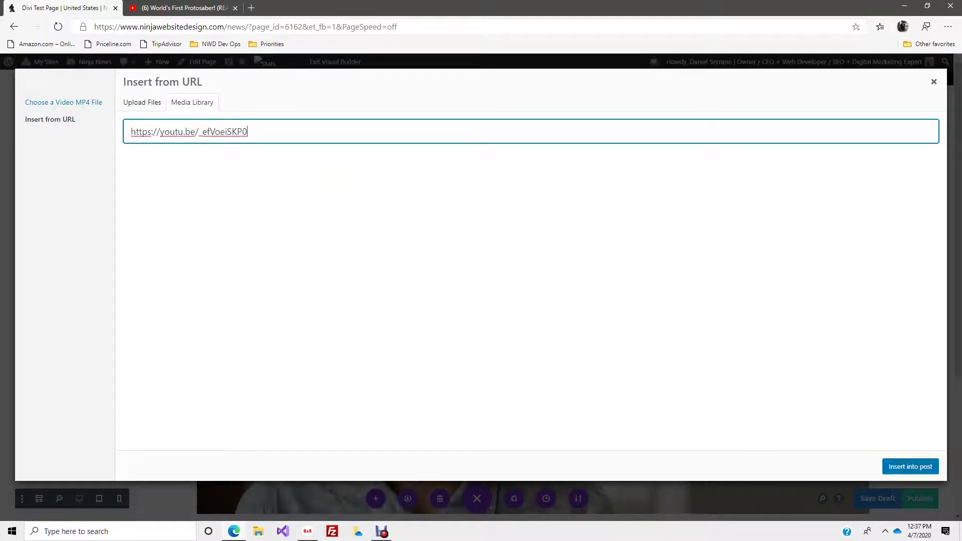
{"action": "key", "text": "Return"}
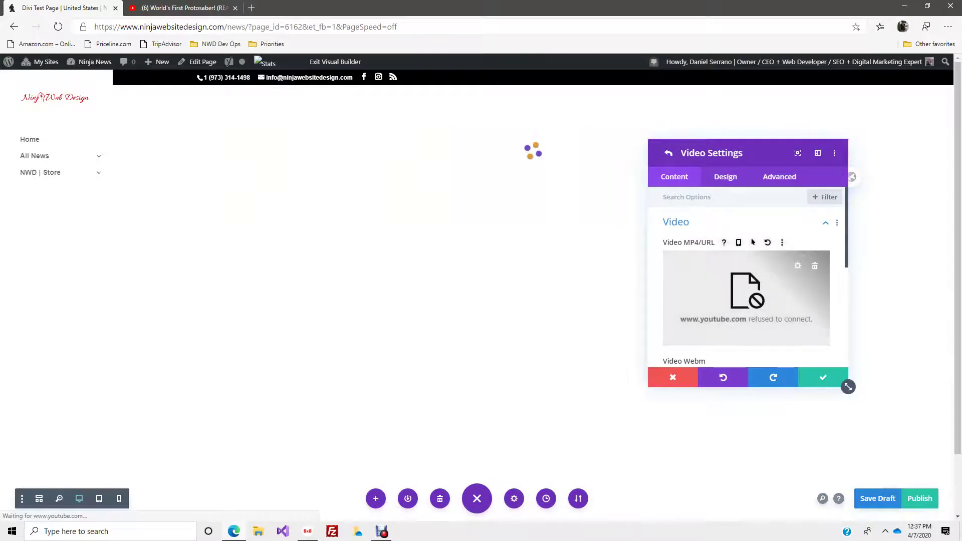
{"action": "scroll", "coordinate": [746, 276], "scroll_direction": "down", "scroll_amount": 4}
{"action": "scroll", "coordinate": [746, 270], "scroll_direction": "up", "scroll_amount": 5}
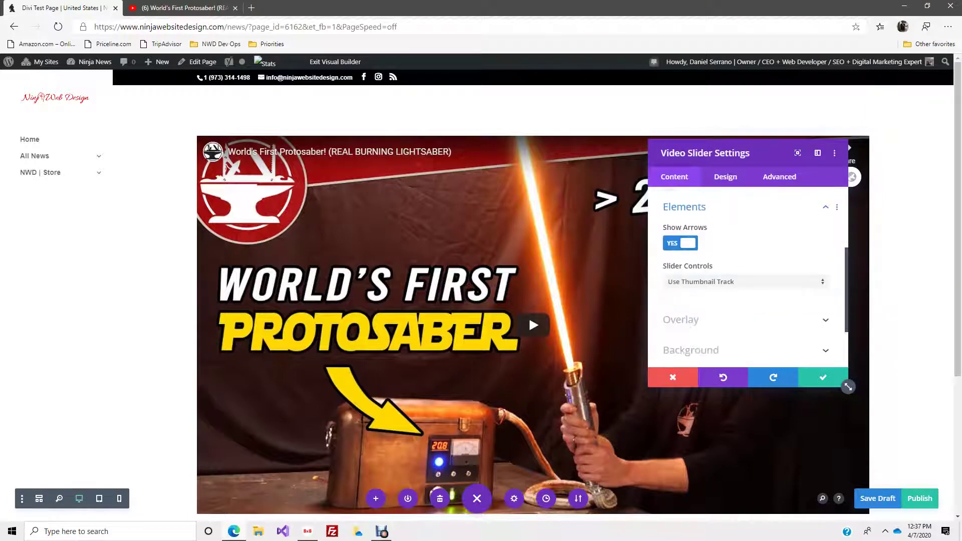
Try Use Dot Navigation for the video slider's controls and switch them back to Use Thumbnail Track.
{"action": "left_click", "coordinate": [750, 281]}
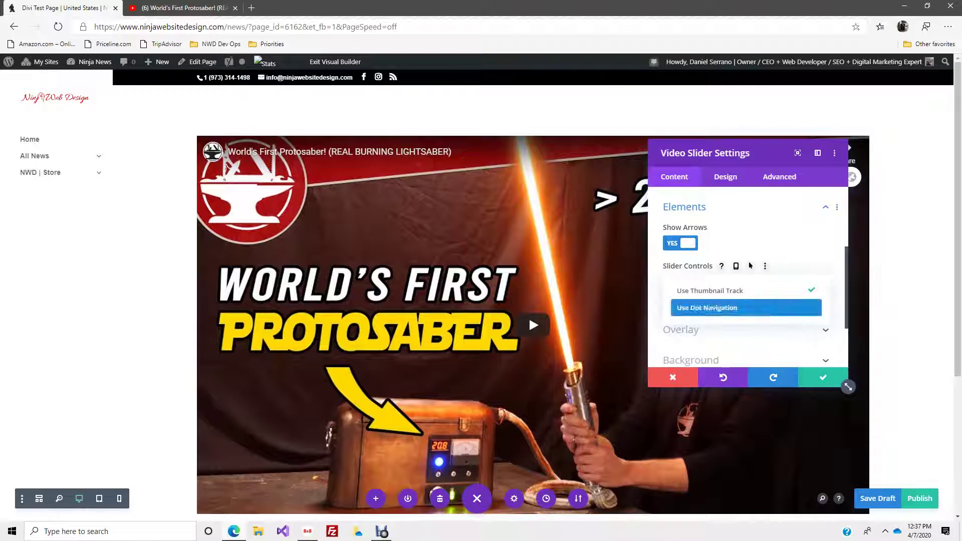
{"action": "left_click", "coordinate": [746, 308]}
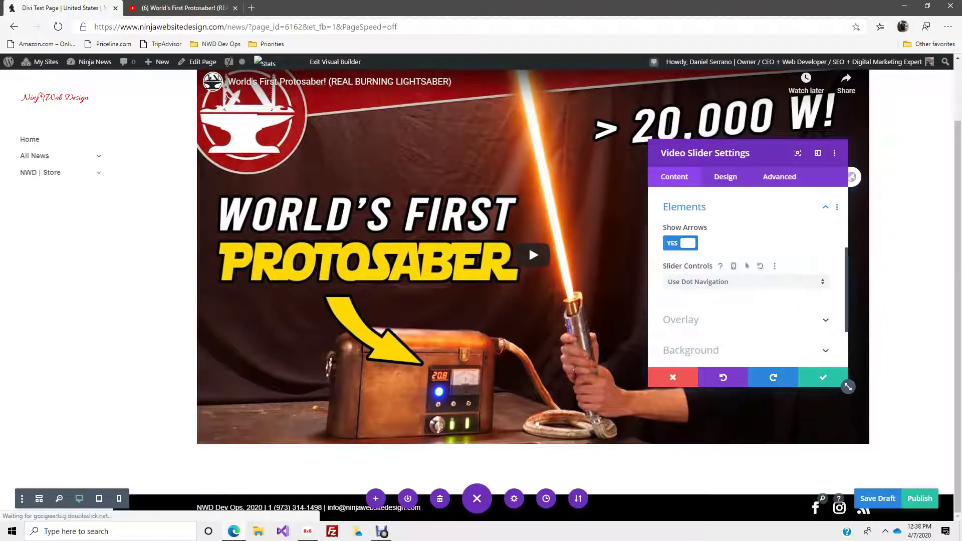
{"action": "left_click", "coordinate": [746, 283]}
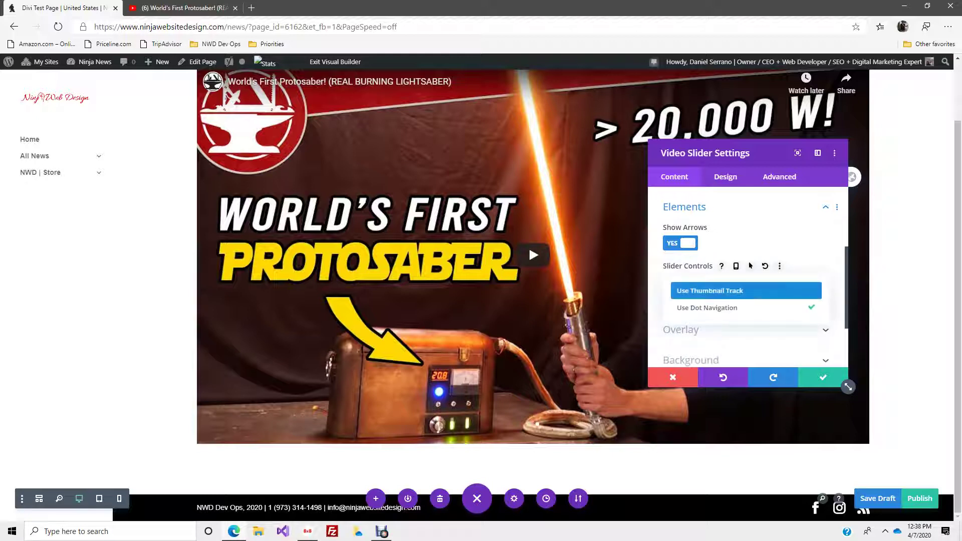
{"action": "left_click", "coordinate": [746, 286]}
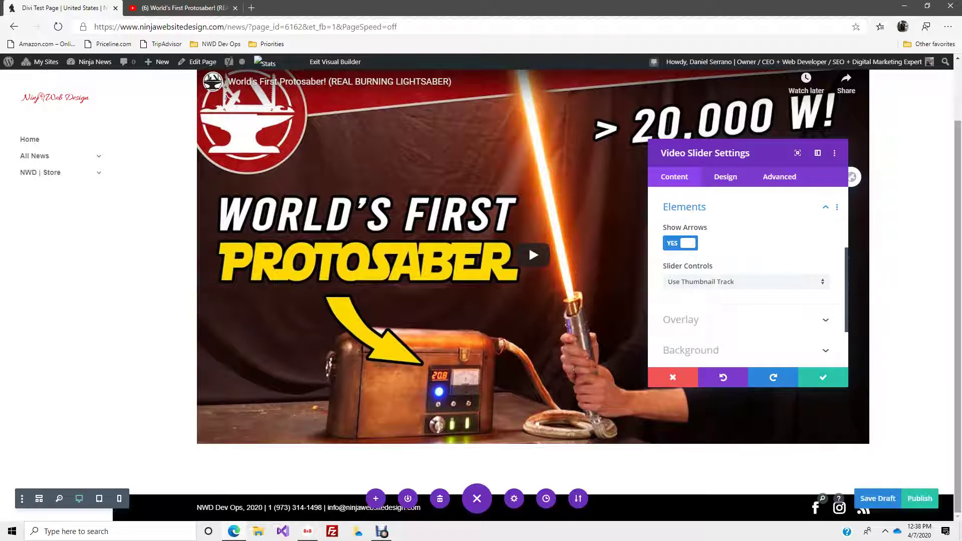
{"action": "left_click_drag", "start_coordinate": [958, 311], "coordinate": [957, 252]}
{"action": "scroll", "coordinate": [533, 300], "scroll_direction": "down", "scroll_amount": 1}
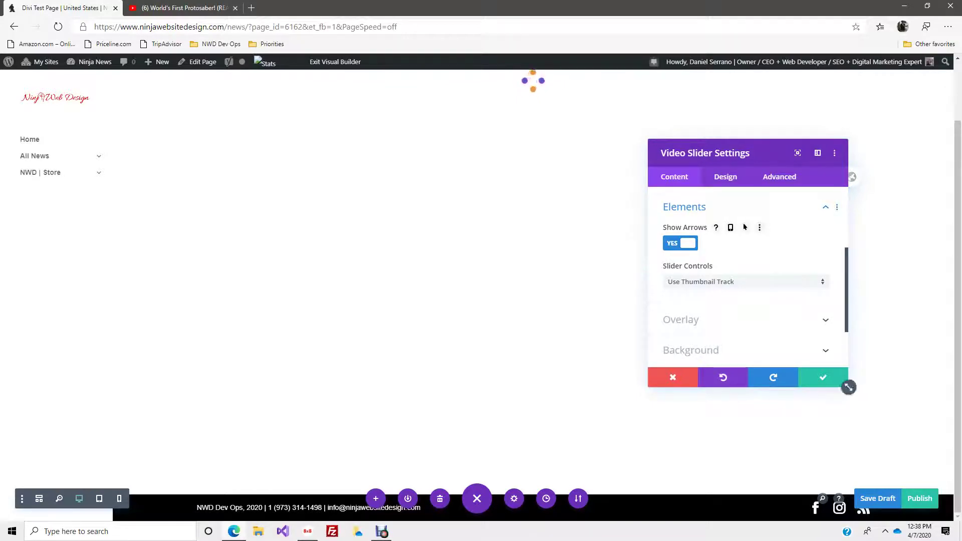
Apply the box shadow preset with the soft bottom-edge shadow to the video slider.
{"action": "left_click", "coordinate": [725, 177]}
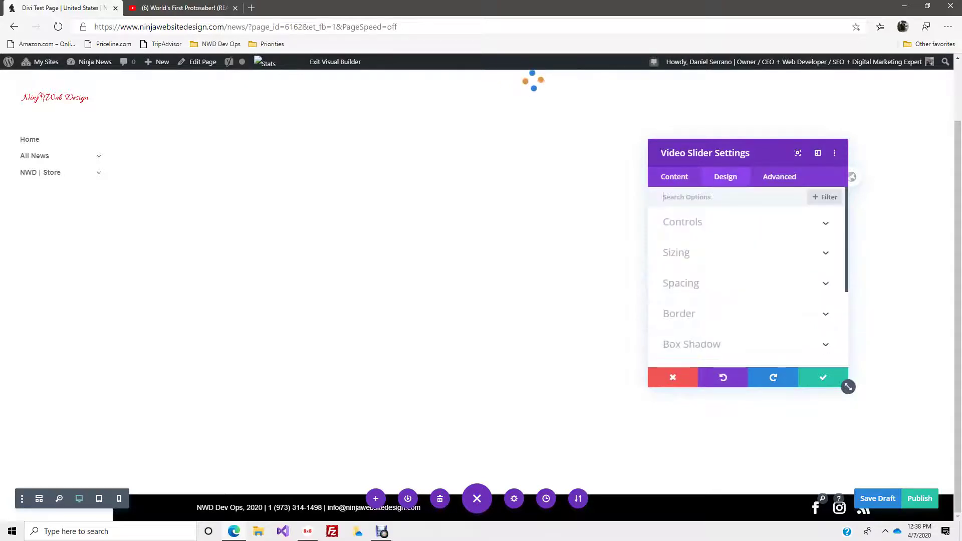
{"action": "scroll", "coordinate": [746, 280], "scroll_direction": "down", "scroll_amount": 3}
{"action": "scroll", "coordinate": [747, 280], "scroll_direction": "up", "scroll_amount": 3}
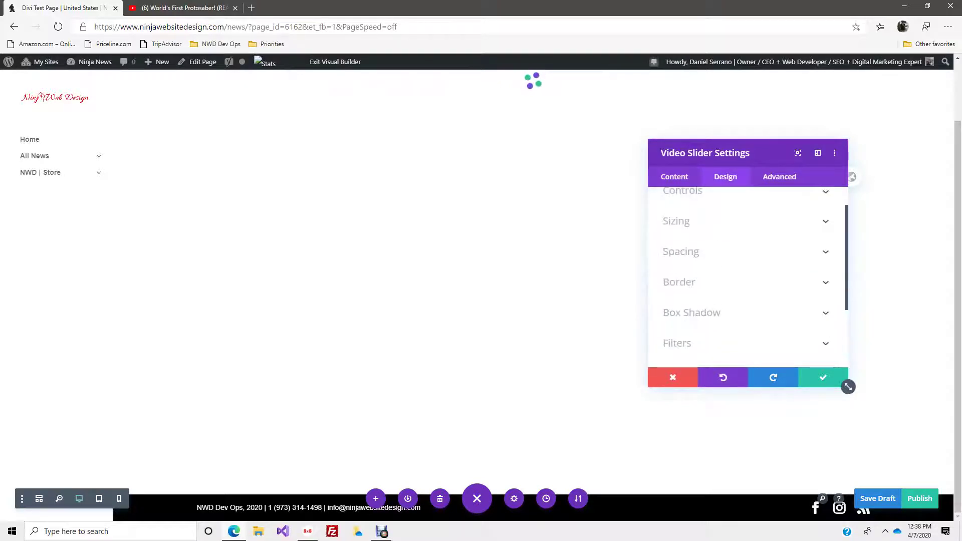
{"action": "left_click", "coordinate": [692, 312]}
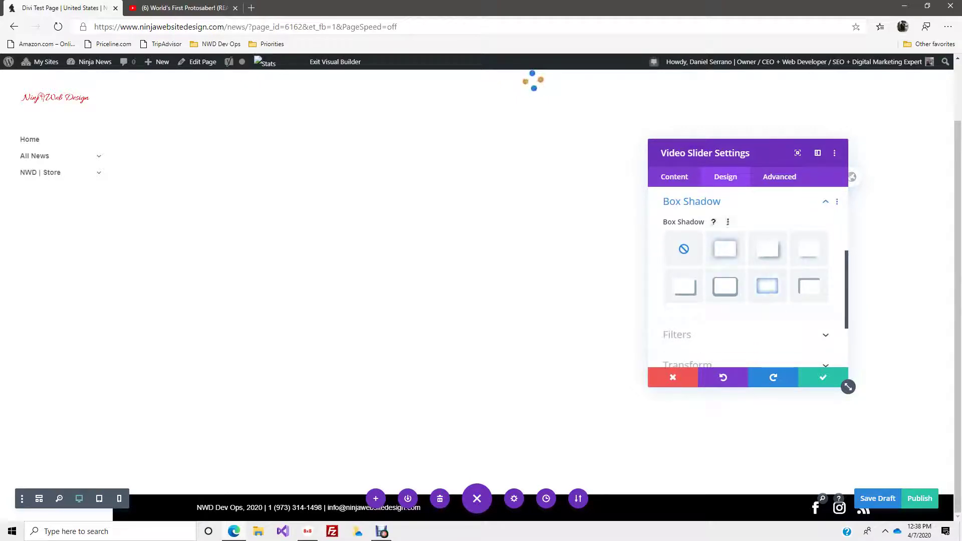
{"action": "left_click", "coordinate": [809, 249]}
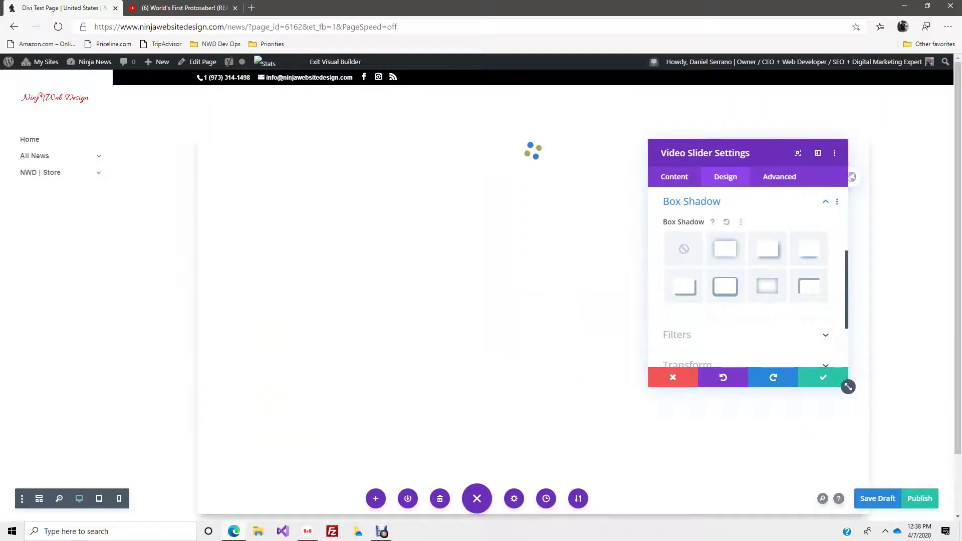
Open the settings of the slider's second video and view its design options.
{"action": "left_click", "coordinate": [674, 176]}
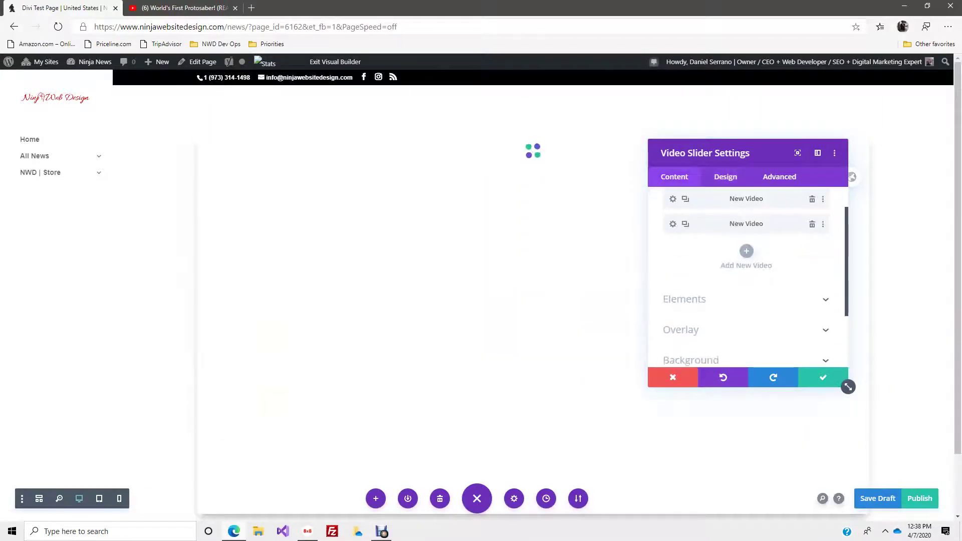
{"action": "left_click", "coordinate": [673, 232]}
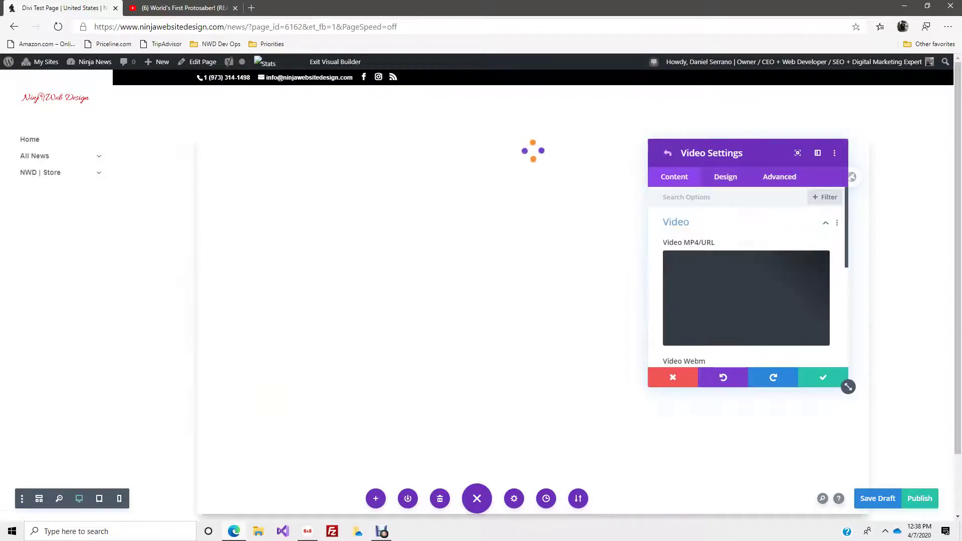
{"action": "scroll", "coordinate": [747, 296], "scroll_direction": "down", "scroll_amount": 1}
{"action": "scroll", "coordinate": [746, 295], "scroll_direction": "up", "scroll_amount": 1}
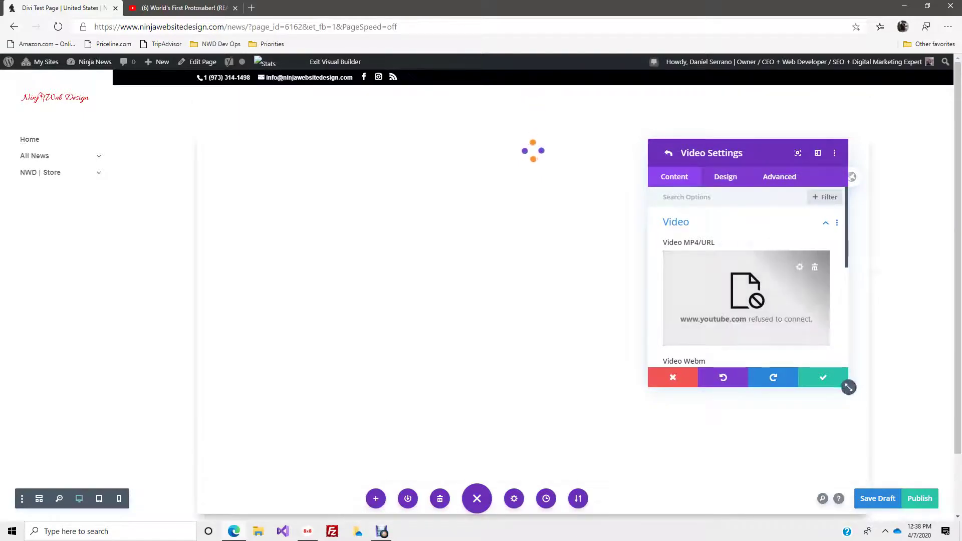
{"action": "left_click", "coordinate": [725, 177]}
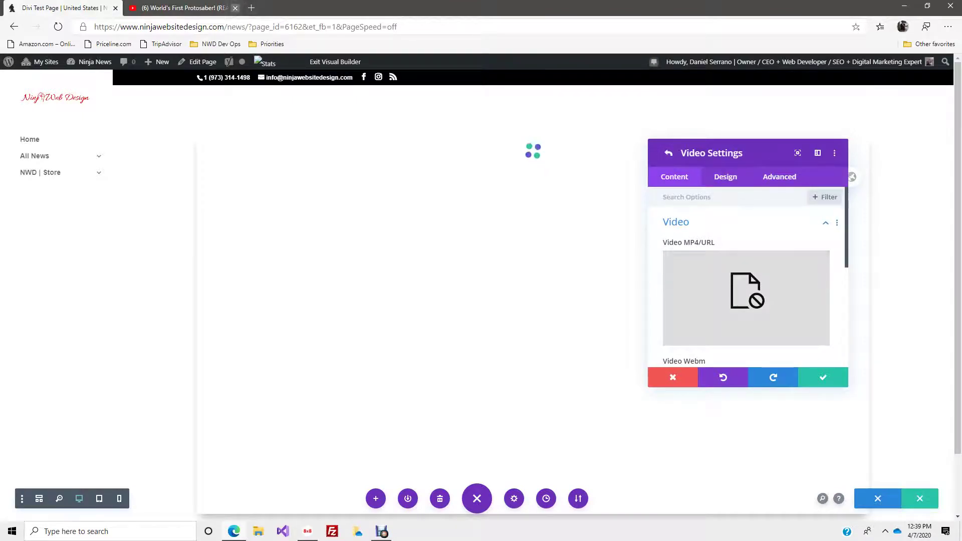
Close the YouTube browser tab and reload the Divi test page despite the unsaved changes.
{"action": "left_click", "coordinate": [235, 7]}
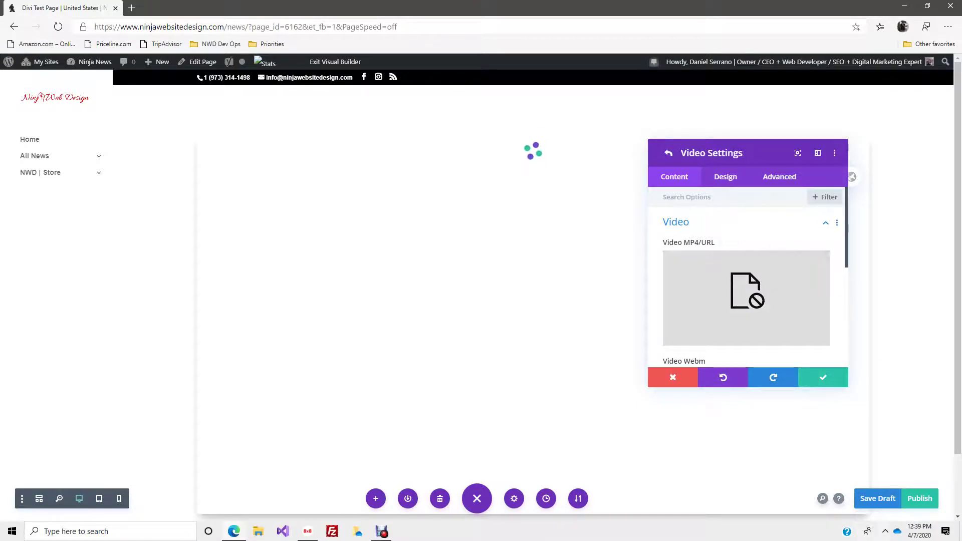
{"action": "left_click", "coordinate": [885, 531]}
{"action": "left_click", "coordinate": [885, 532]}
{"action": "left_click", "coordinate": [481, 27]}
{"action": "key", "text": "Return"}
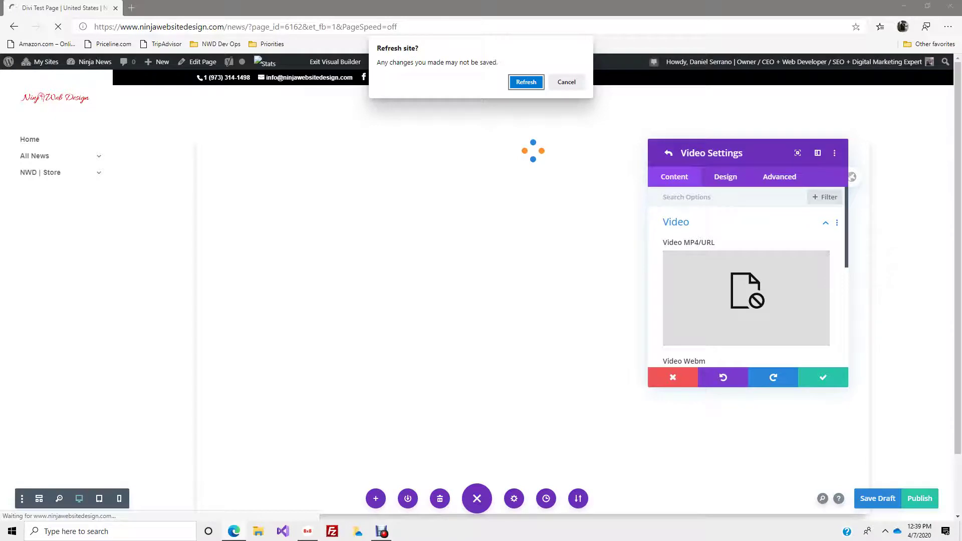
{"action": "key", "text": "Return"}
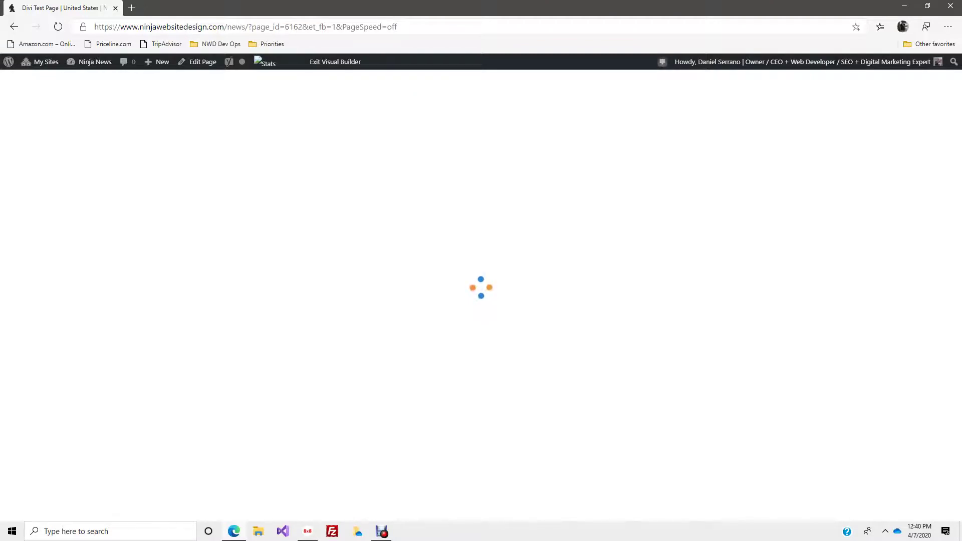
{"action": "left_click", "coordinate": [885, 531]}
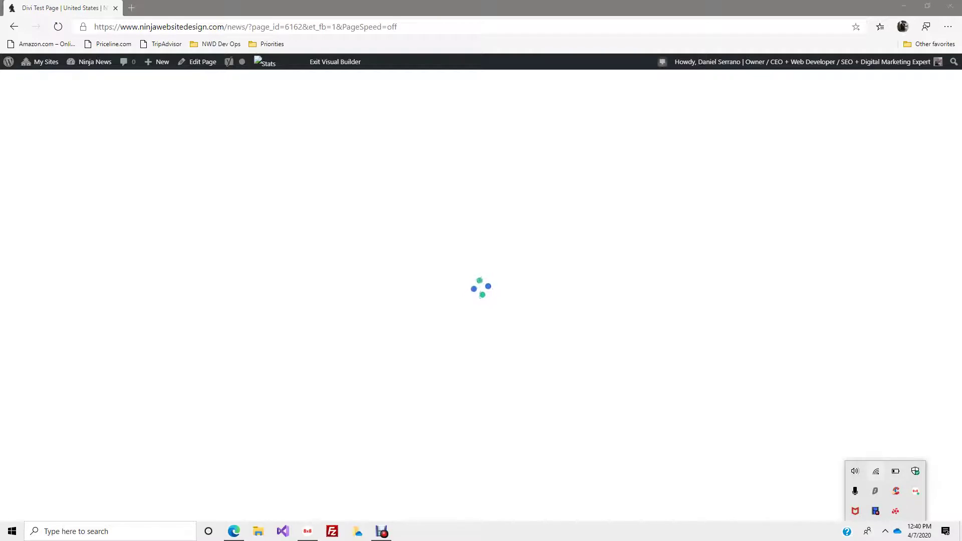
{"action": "left_click", "coordinate": [886, 531]}
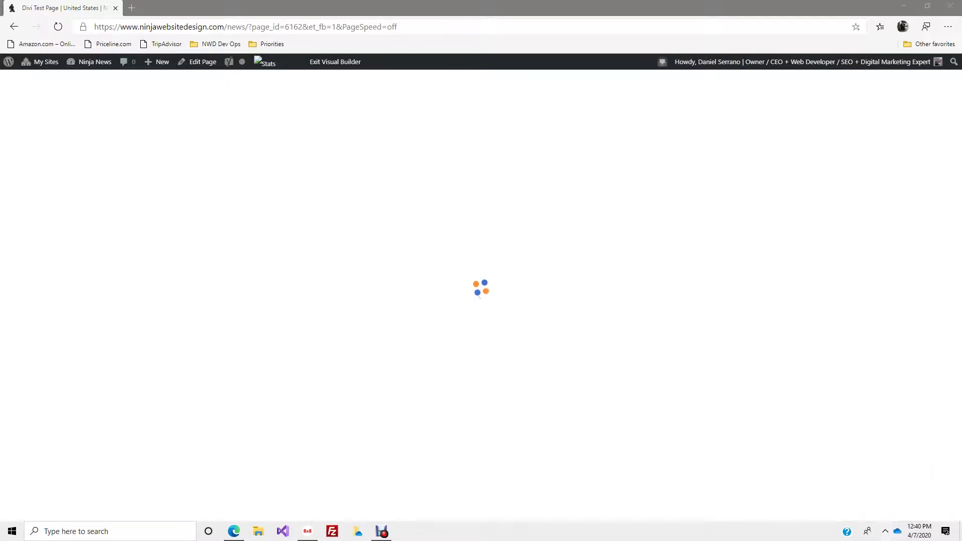
{"action": "left_click", "coordinate": [308, 531]}
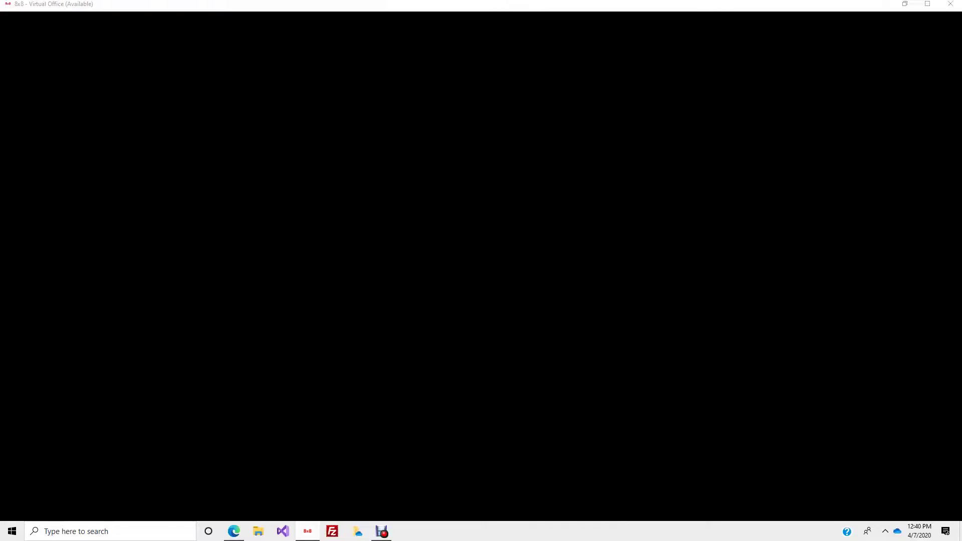
{"action": "left_click", "coordinate": [308, 531]}
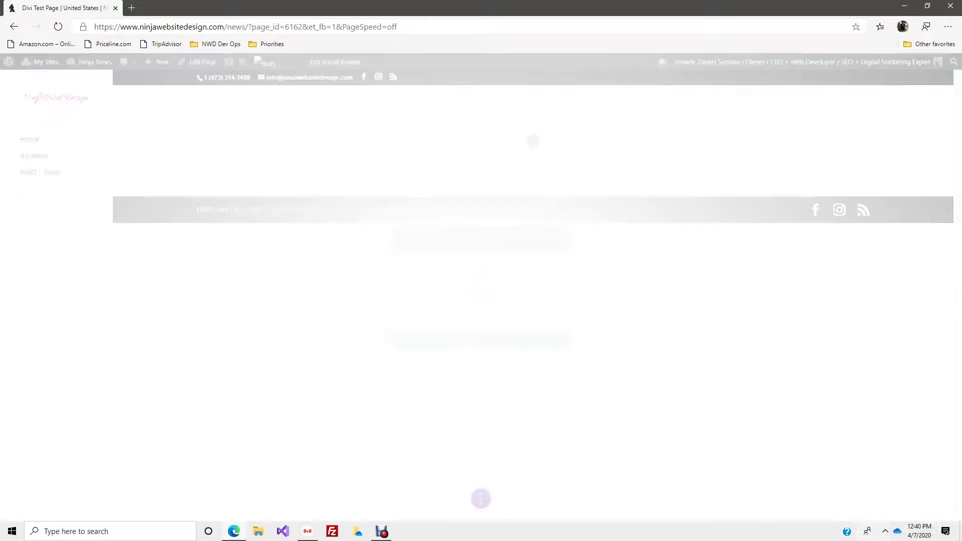
{"action": "left_click", "coordinate": [886, 531]}
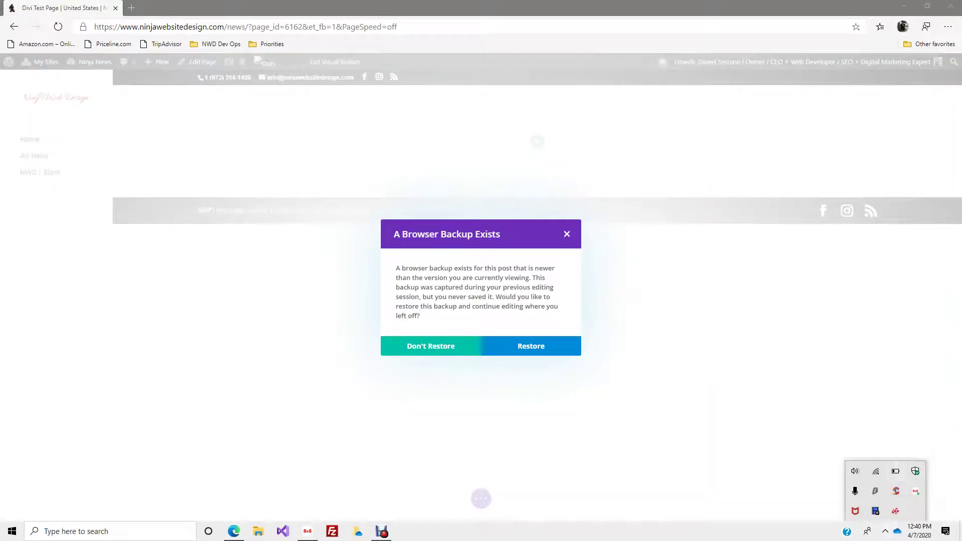
{"action": "left_click", "coordinate": [885, 531]}
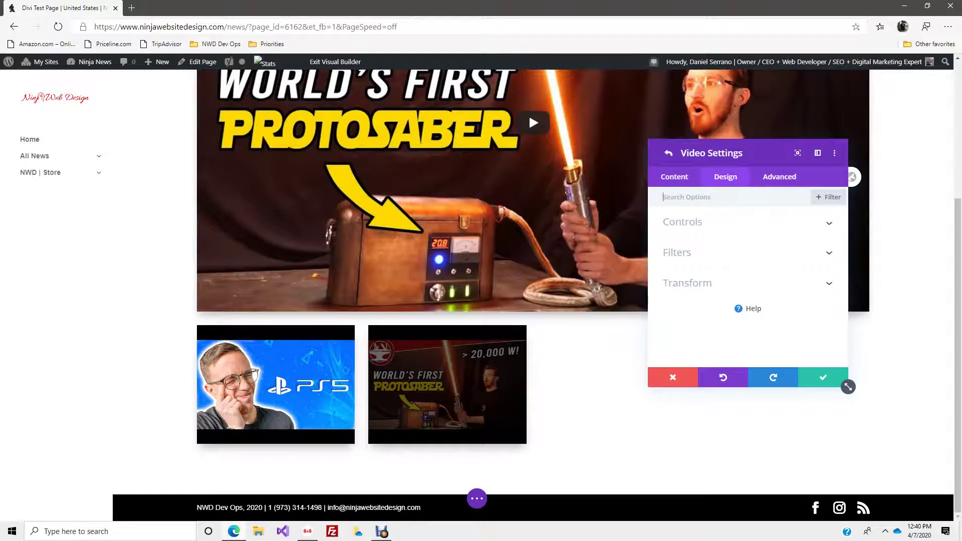
Return to the Video Slider's settings, apply the first box shadow preset with an even soft shadow, and save the module.
{"action": "left_click", "coordinate": [668, 153]}
{"action": "left_click", "coordinate": [725, 177]}
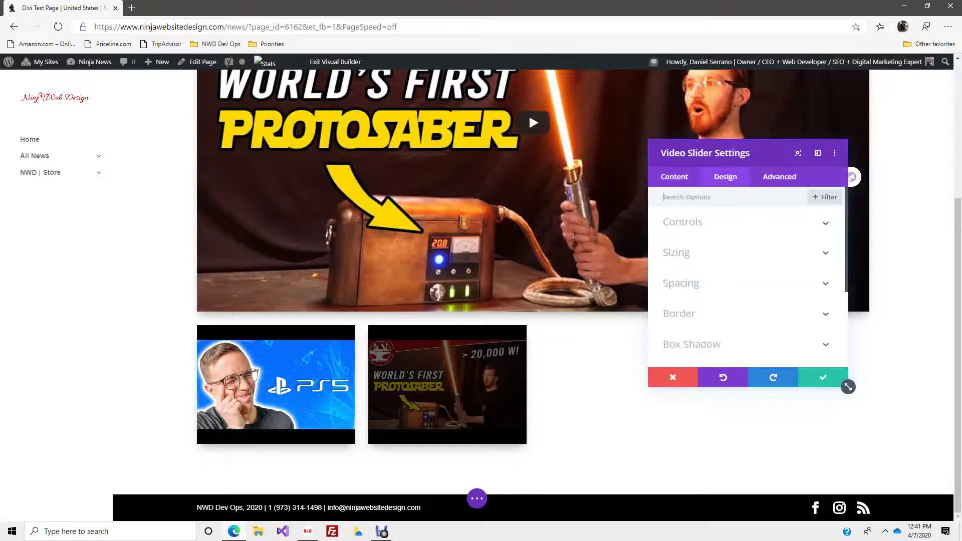
{"action": "scroll", "coordinate": [747, 277], "scroll_direction": "down", "scroll_amount": 3}
{"action": "scroll", "coordinate": [746, 277], "scroll_direction": "up", "scroll_amount": 1}
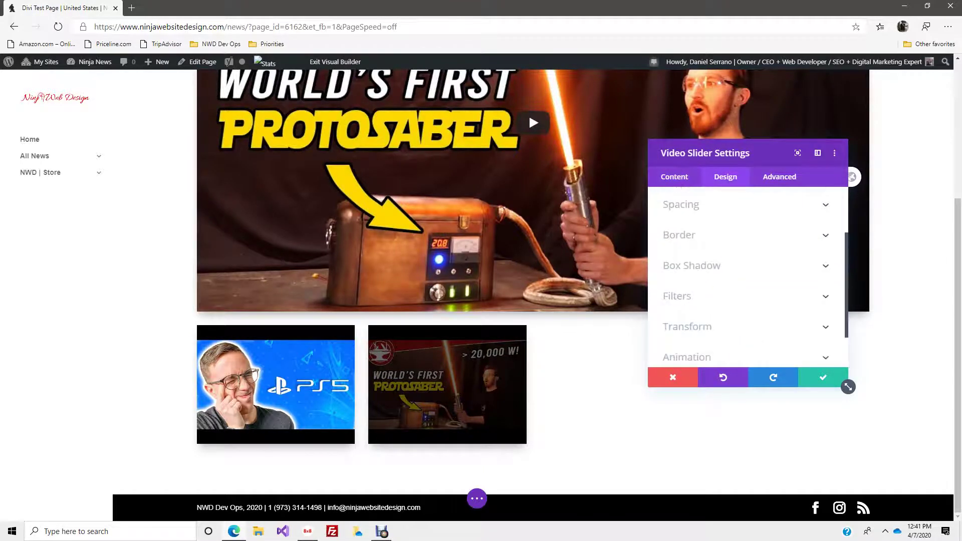
{"action": "left_click", "coordinate": [692, 265]}
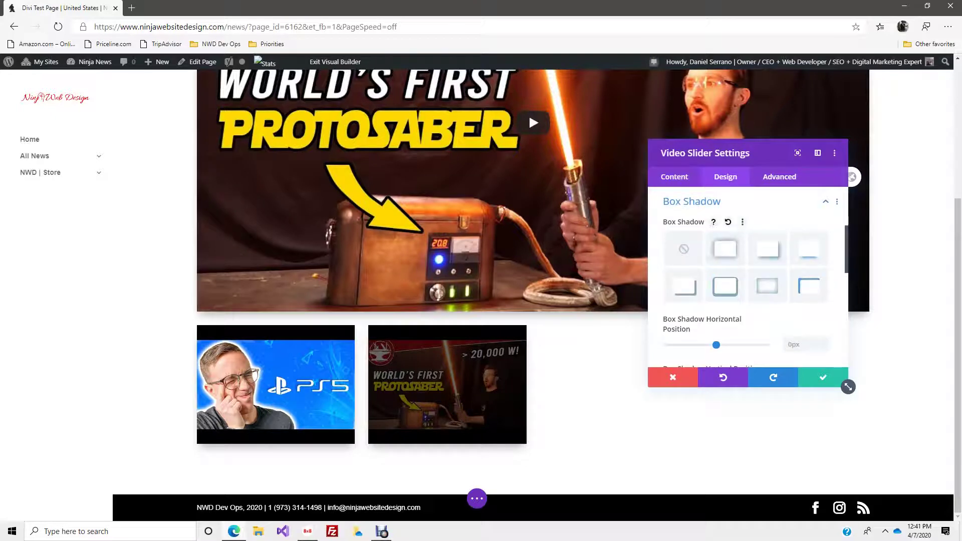
{"action": "left_click", "coordinate": [725, 249]}
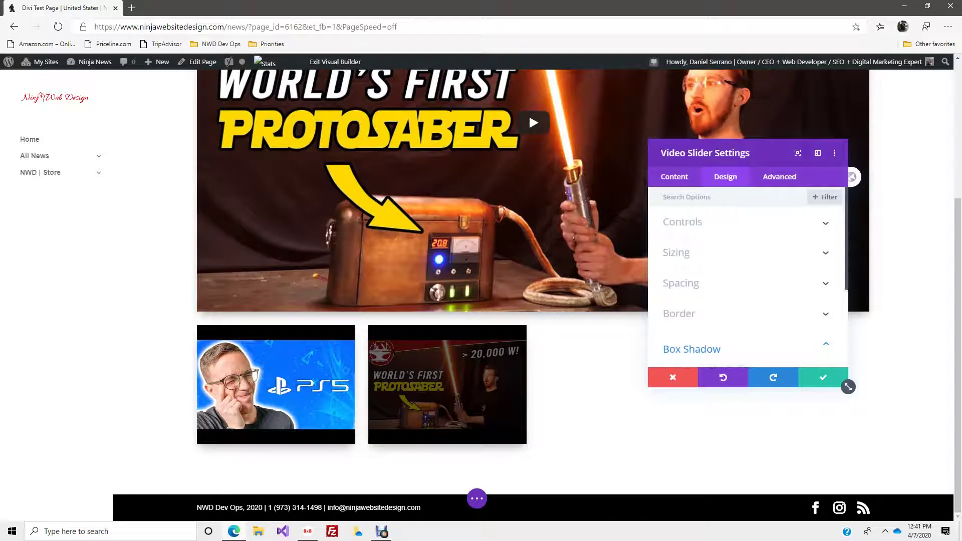
{"action": "left_click", "coordinate": [823, 377]}
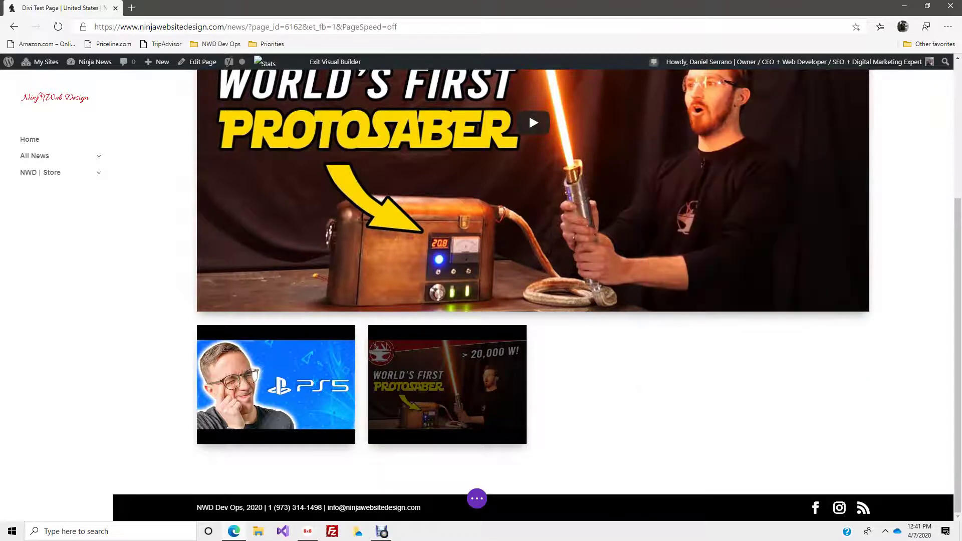
Open the video slider row's sizing options and raise its width to 100% and its maximum width to 2560px.
{"action": "scroll", "coordinate": [532, 296], "scroll_direction": "up", "scroll_amount": 1}
{"action": "scroll", "coordinate": [532, 295], "scroll_direction": "up", "scroll_amount": 4}
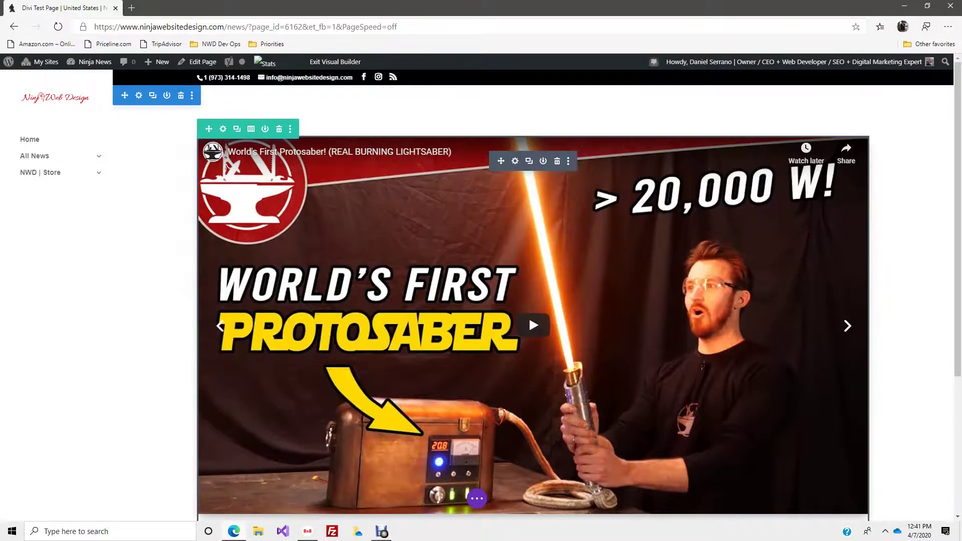
{"action": "left_click", "coordinate": [223, 128]}
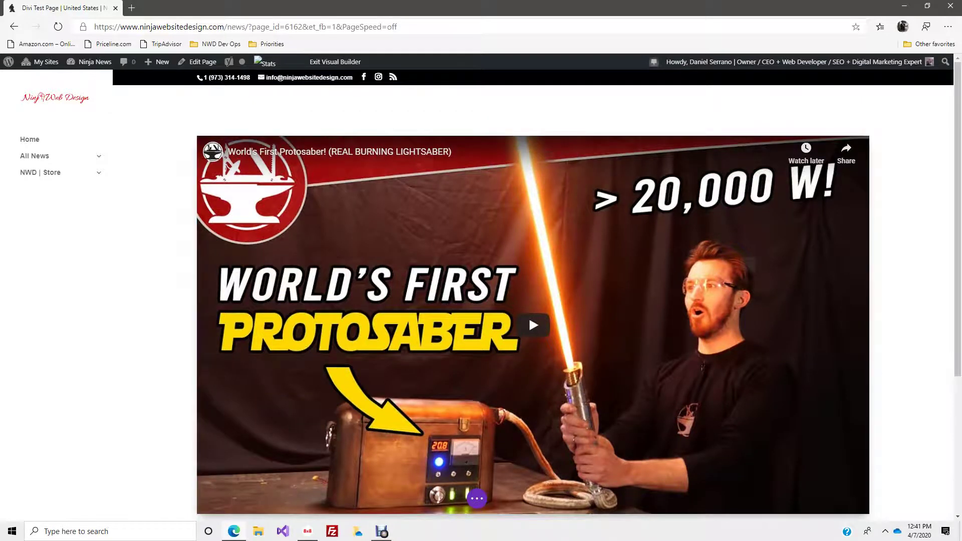
{"action": "left_click", "coordinate": [725, 177]}
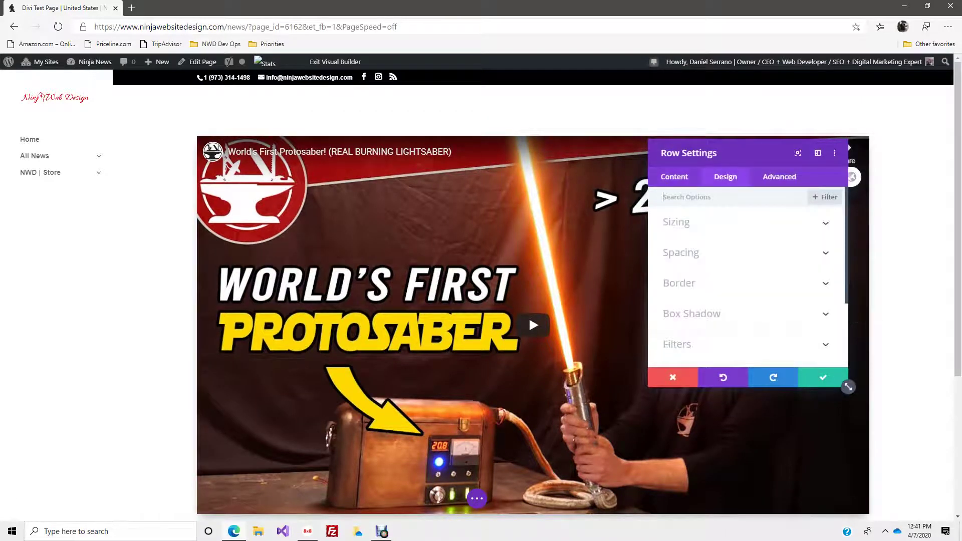
{"action": "left_click", "coordinate": [676, 222]}
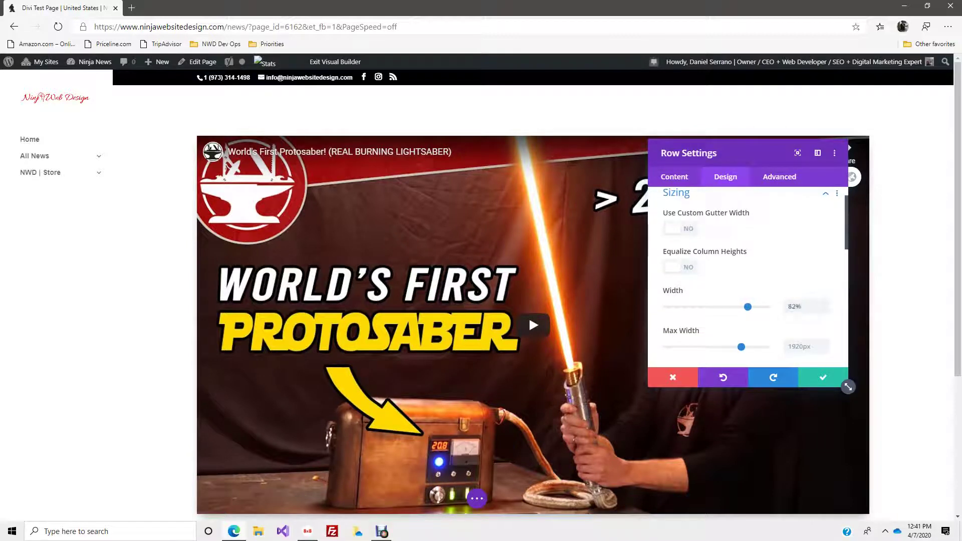
{"action": "left_click_drag", "start_coordinate": [748, 307], "coordinate": [766, 307]}
{"action": "left_click_drag", "start_coordinate": [741, 347], "coordinate": [766, 346]}
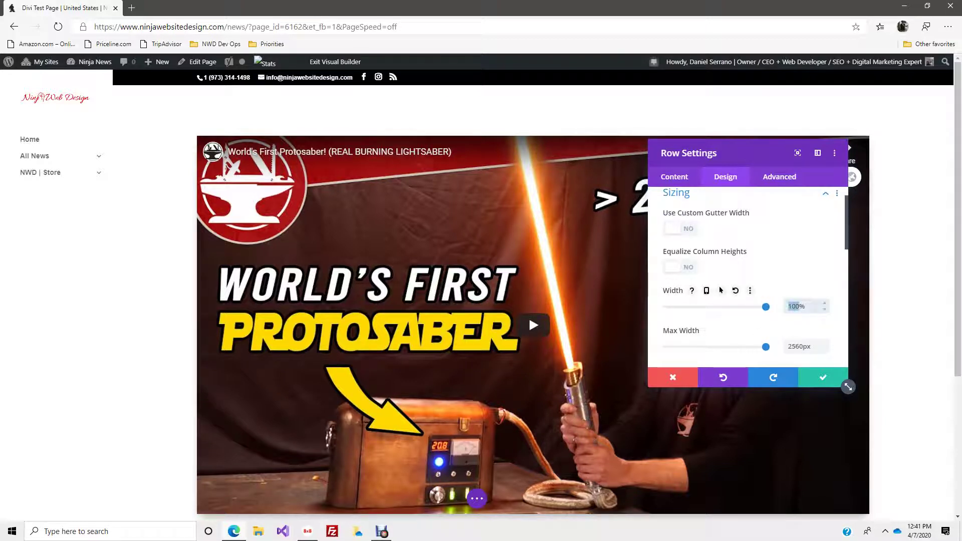
Set the row's maximum width to 100% and save the row settings.
{"action": "scroll", "coordinate": [801, 306], "scroll_direction": "up", "scroll_amount": 1}
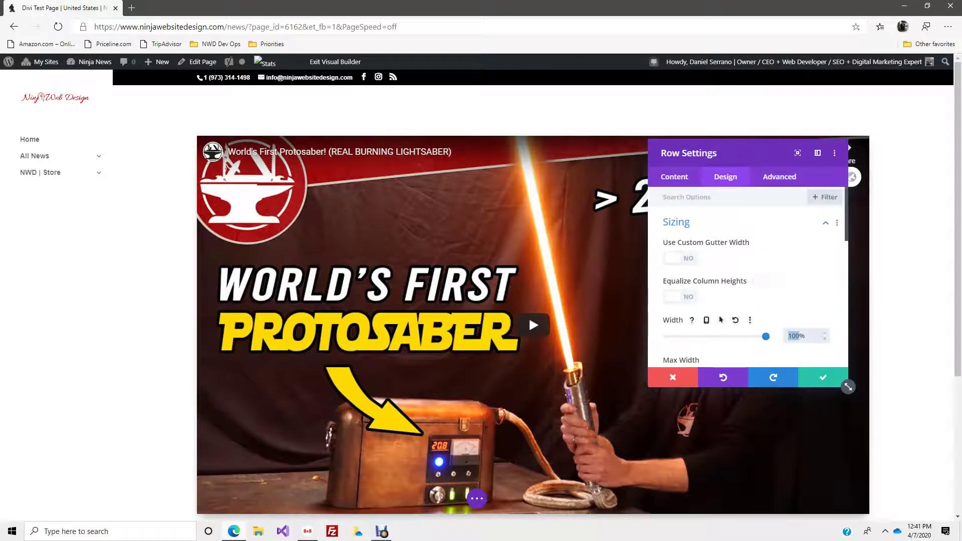
{"action": "scroll", "coordinate": [802, 336], "scroll_direction": "down", "scroll_amount": 1}
{"action": "left_click", "coordinate": [802, 341]}
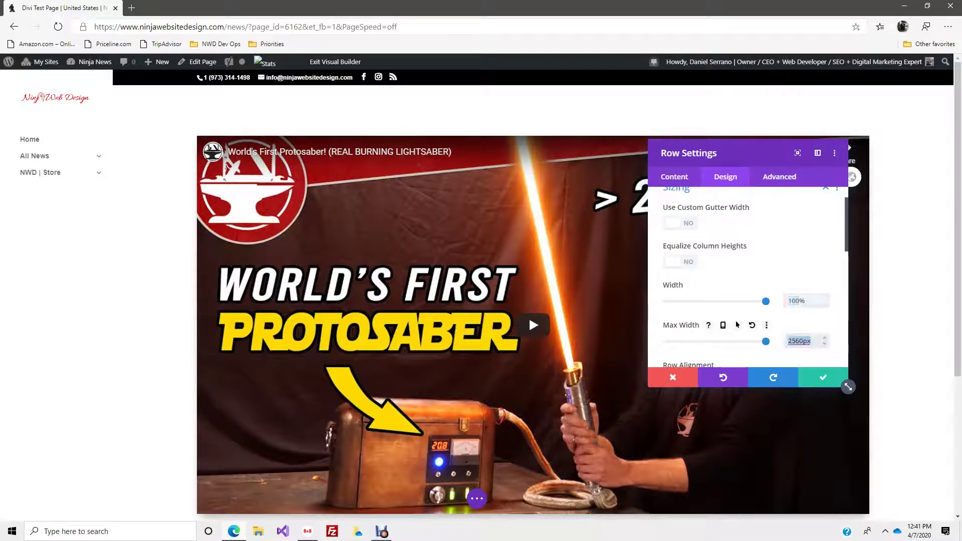
{"action": "type", "text": "100%"}
{"action": "left_click", "coordinate": [823, 377]}
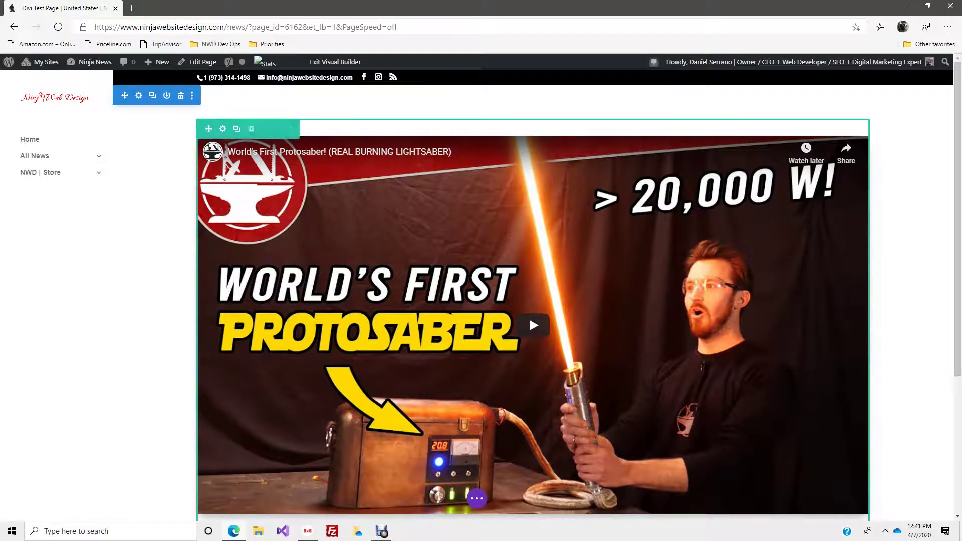
Reopen the row's settings to check the width and maximum width in its sizing options.
{"action": "left_click", "coordinate": [223, 129]}
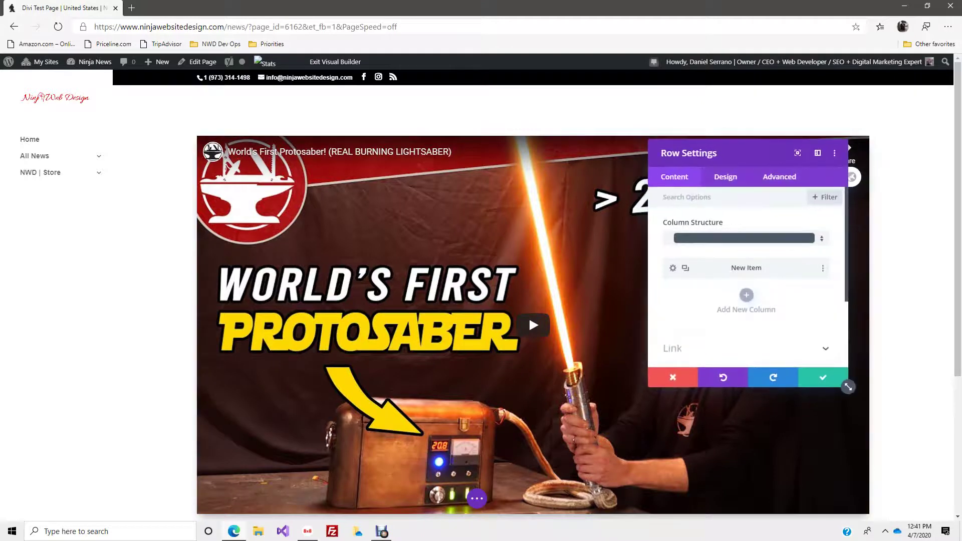
{"action": "left_click", "coordinate": [726, 177]}
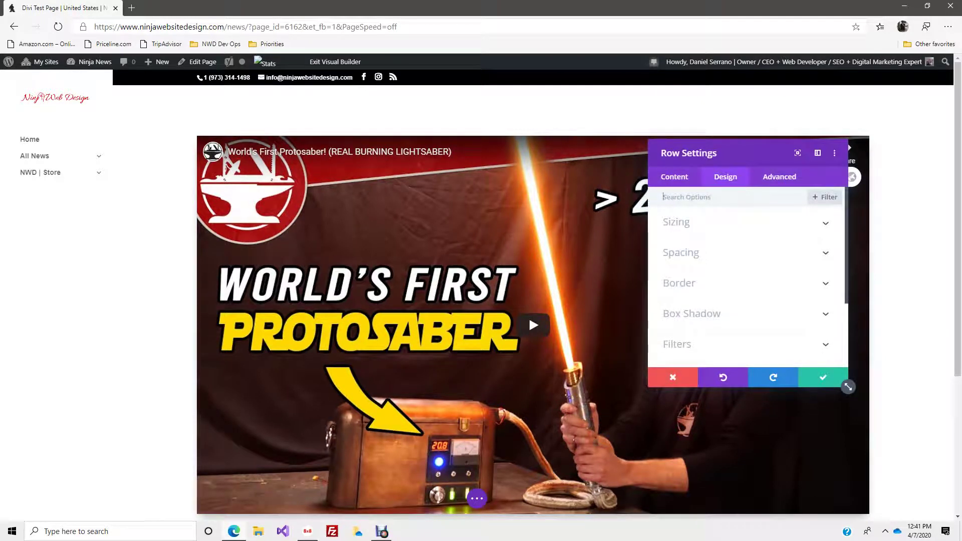
{"action": "left_click", "coordinate": [676, 222]}
{"action": "scroll", "coordinate": [746, 276], "scroll_direction": "down", "scroll_amount": 1}
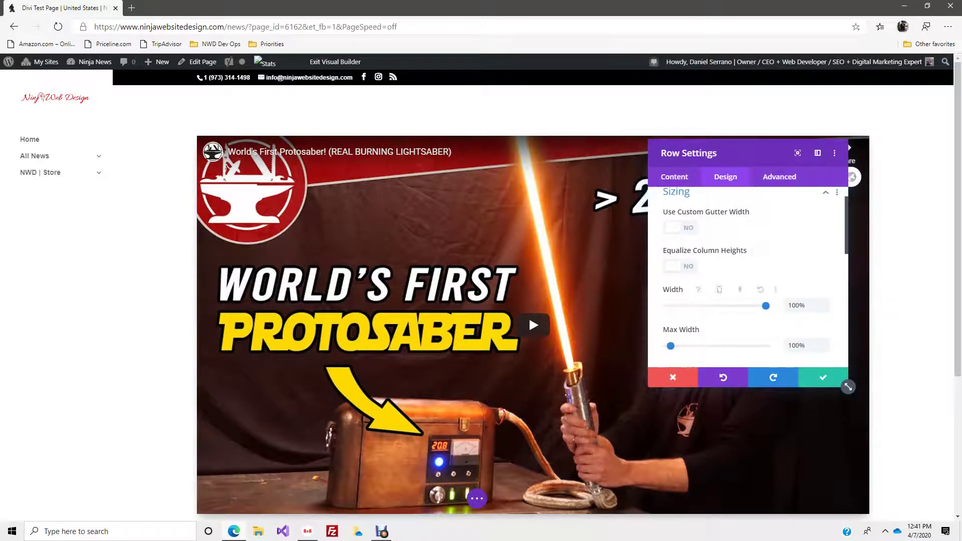
{"action": "left_click", "coordinate": [823, 378]}
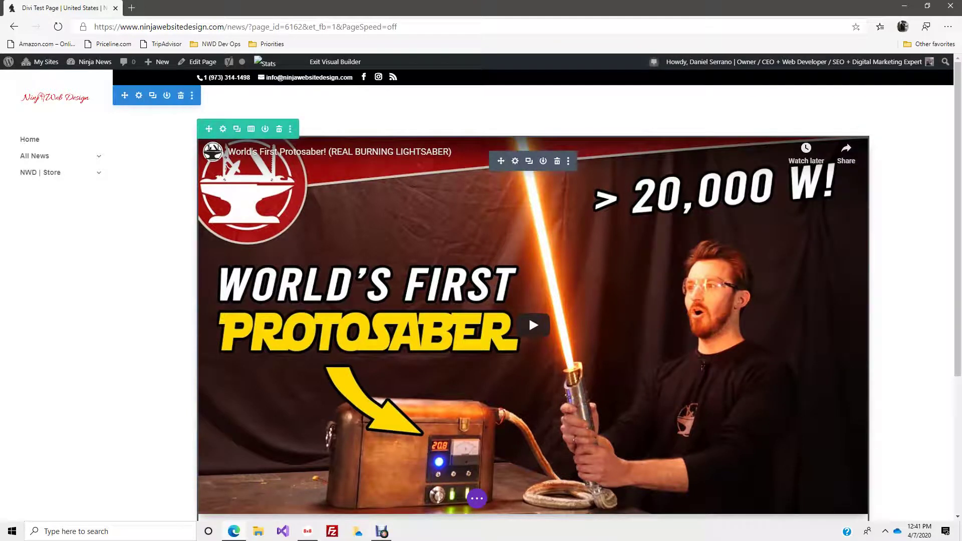
Review the Video Slider module's own sizing options and close its settings.
{"action": "left_click", "coordinate": [515, 160]}
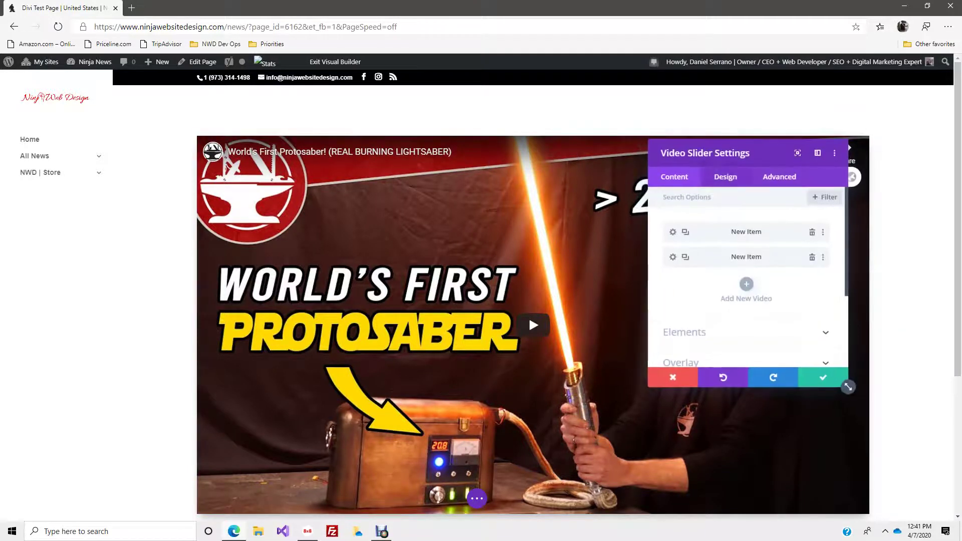
{"action": "left_click", "coordinate": [725, 177]}
{"action": "left_click", "coordinate": [676, 253]}
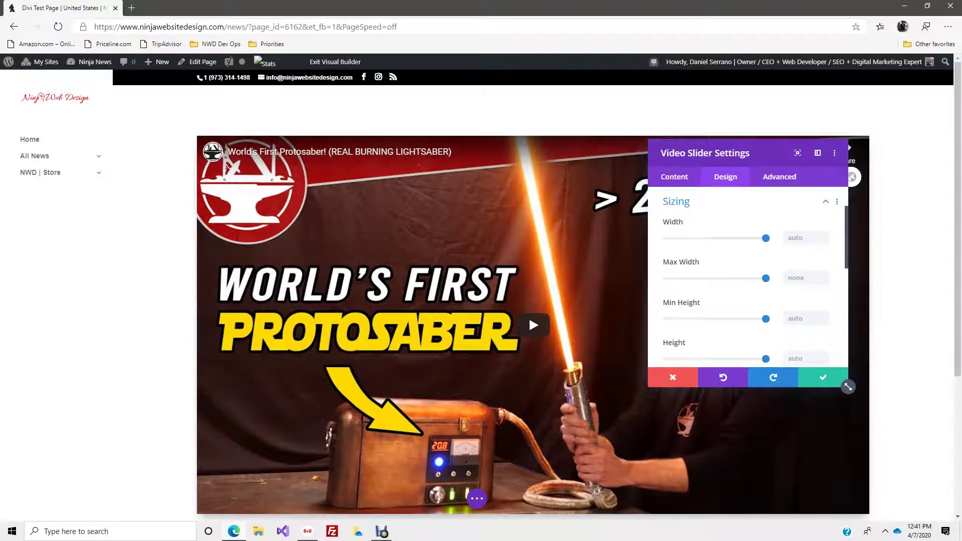
{"action": "scroll", "coordinate": [747, 276], "scroll_direction": "up", "scroll_amount": 1}
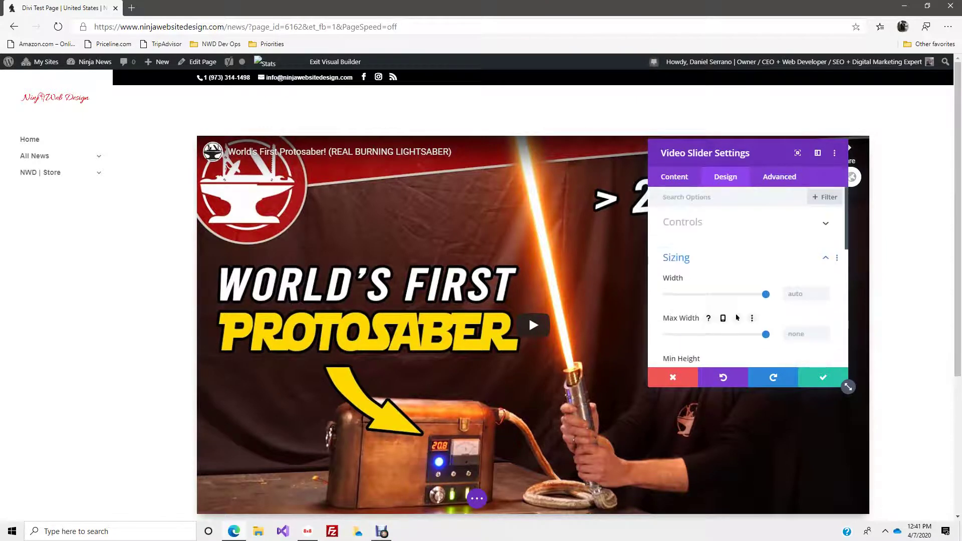
{"action": "left_click", "coordinate": [823, 377]}
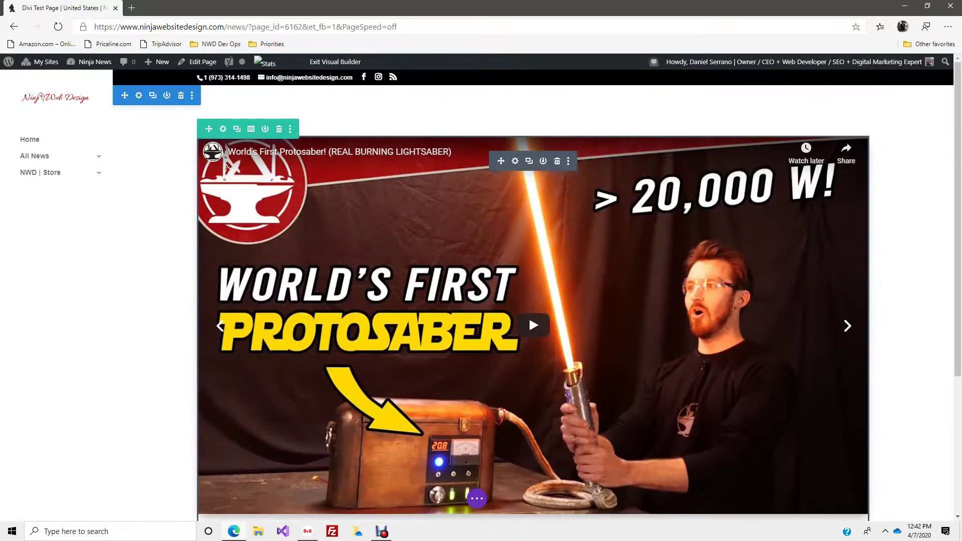
Examine the sizing options of the section containing the slider and close its settings without saving.
{"action": "left_click", "coordinate": [139, 95]}
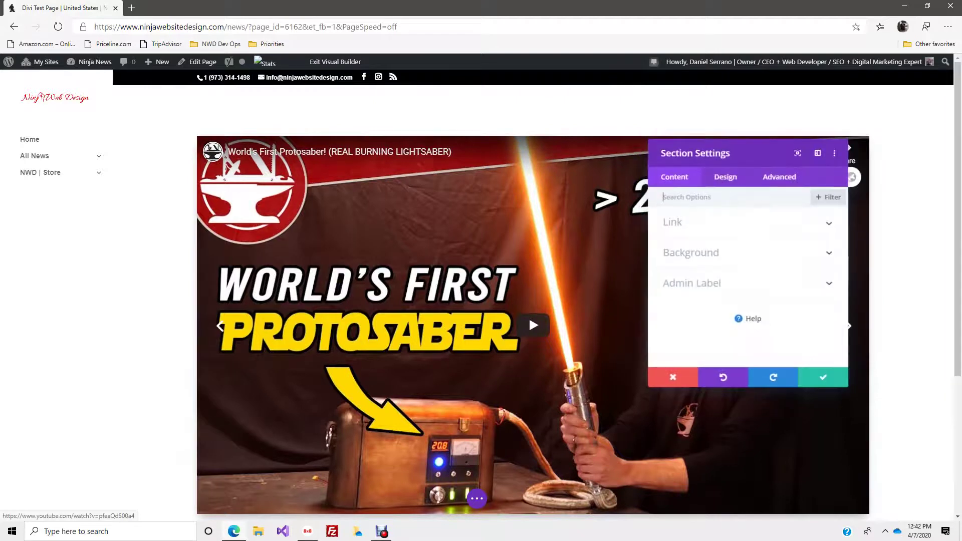
{"action": "left_click", "coordinate": [725, 177]}
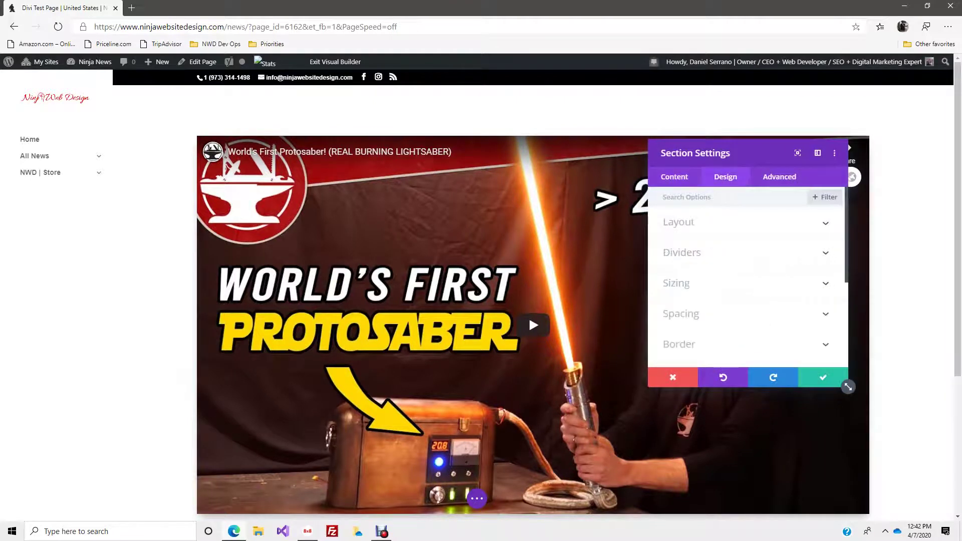
{"action": "left_click", "coordinate": [675, 283]}
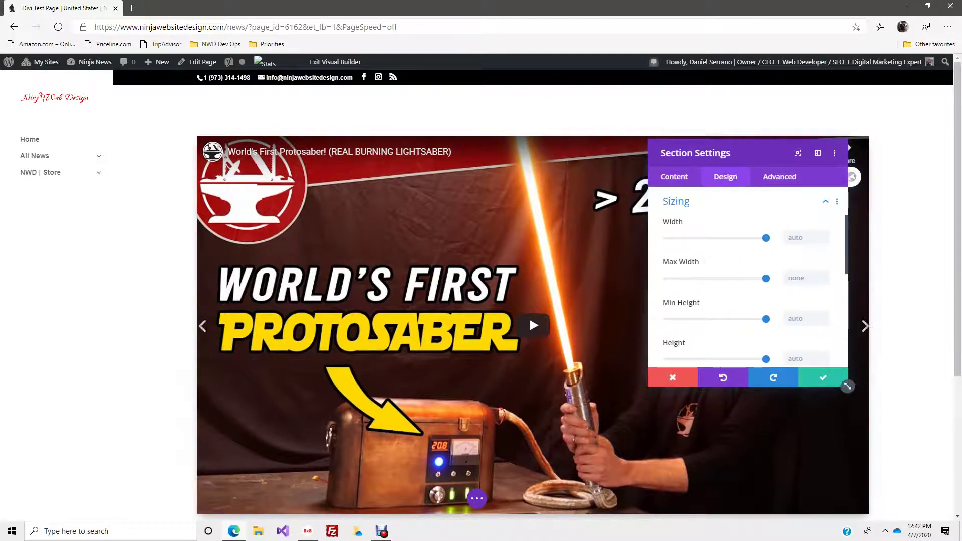
{"action": "left_click", "coordinate": [673, 377]}
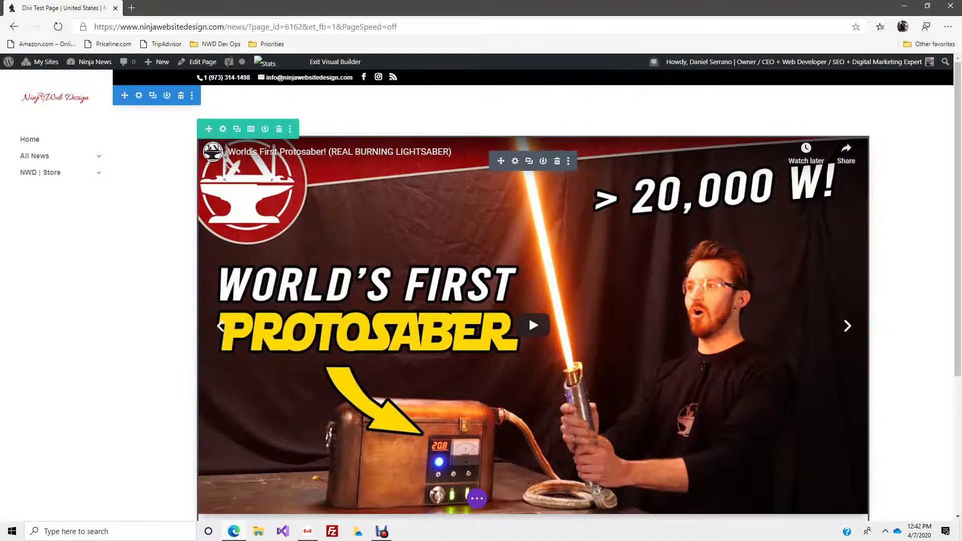
Examine the row's sizing options once more and close the row settings without saving.
{"action": "left_click", "coordinate": [220, 111]}
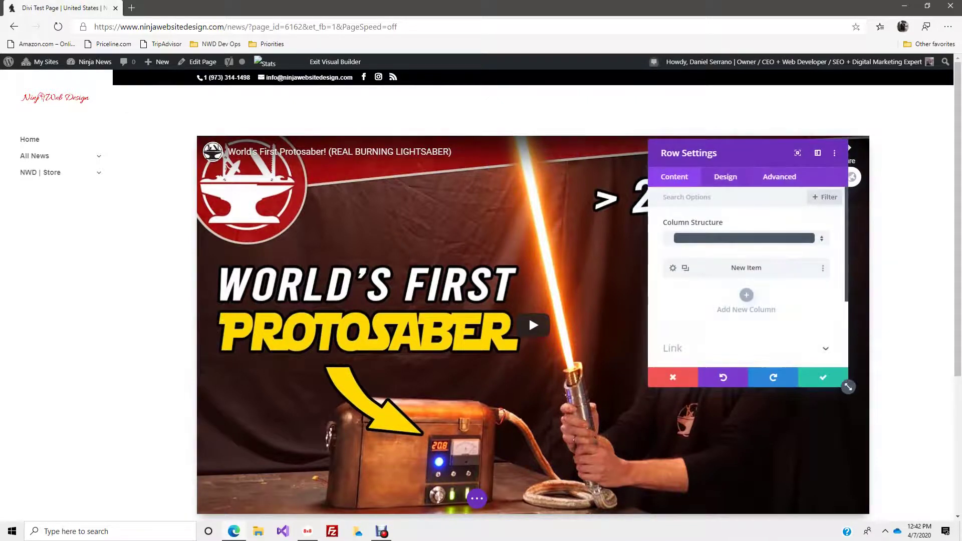
{"action": "left_click", "coordinate": [725, 177]}
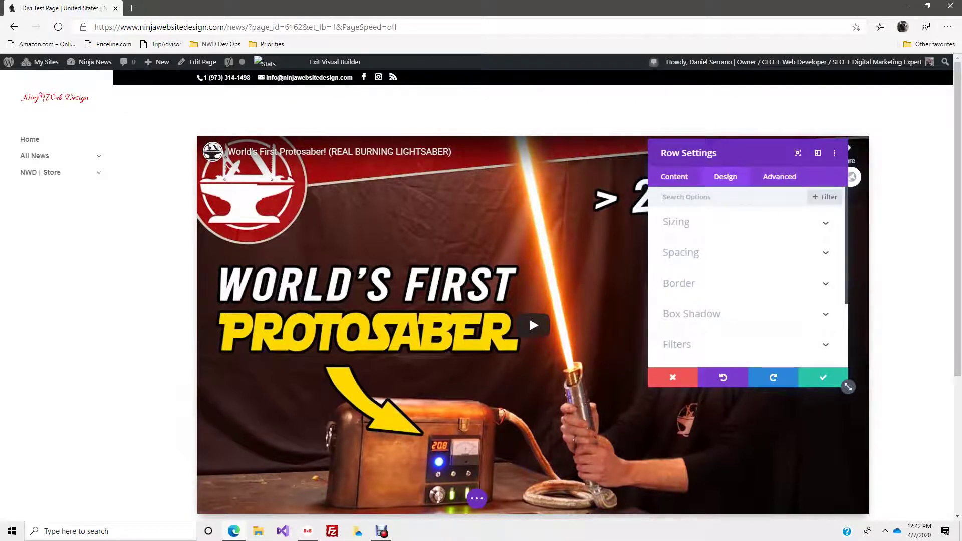
{"action": "left_click", "coordinate": [702, 222]}
{"action": "scroll", "coordinate": [738, 274], "scroll_direction": "down", "scroll_amount": 2}
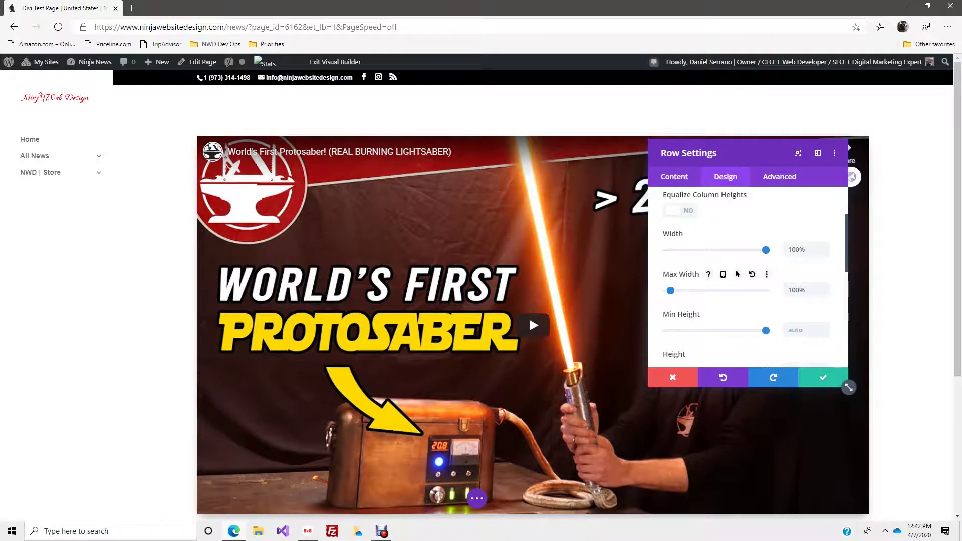
{"action": "left_click", "coordinate": [673, 377]}
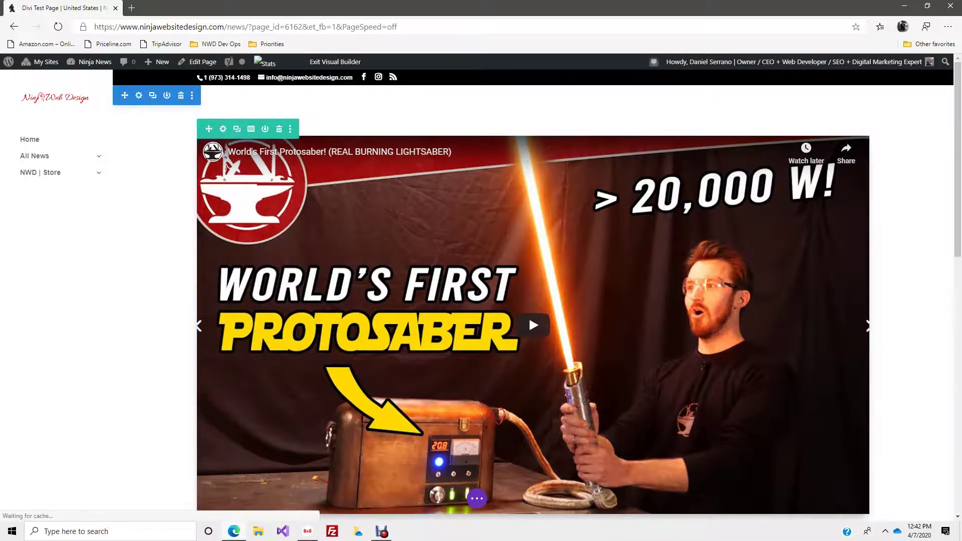
Delete the duplicate video slider row below the original one.
{"action": "scroll", "coordinate": [533, 301], "scroll_direction": "down", "scroll_amount": 10}
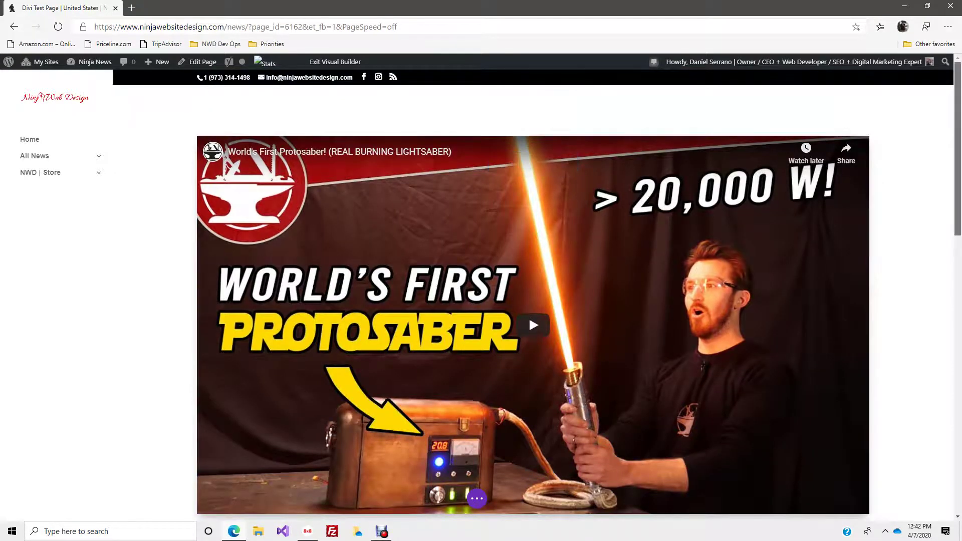
{"action": "scroll", "coordinate": [528, 188], "scroll_direction": "down", "scroll_amount": 7}
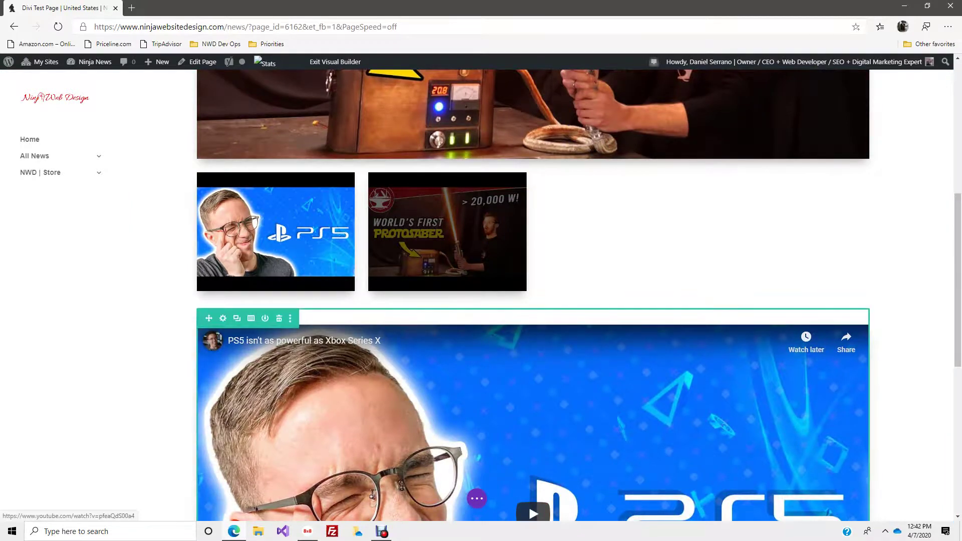
{"action": "left_click", "coordinate": [279, 318]}
{"action": "scroll", "coordinate": [533, 296], "scroll_direction": "up", "scroll_amount": 4}
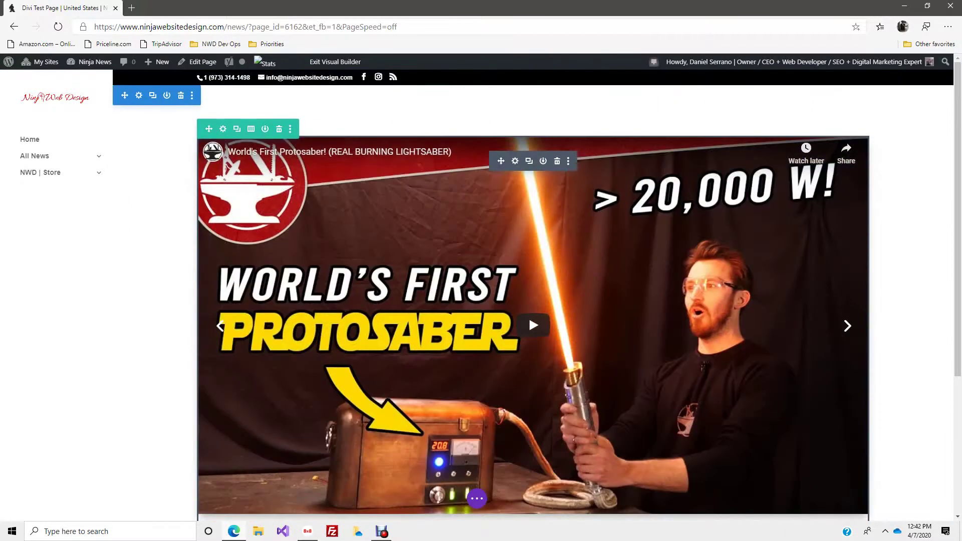
Try reducing the row's width to 26% in its sizing options and discard the change.
{"action": "left_click", "coordinate": [223, 129]}
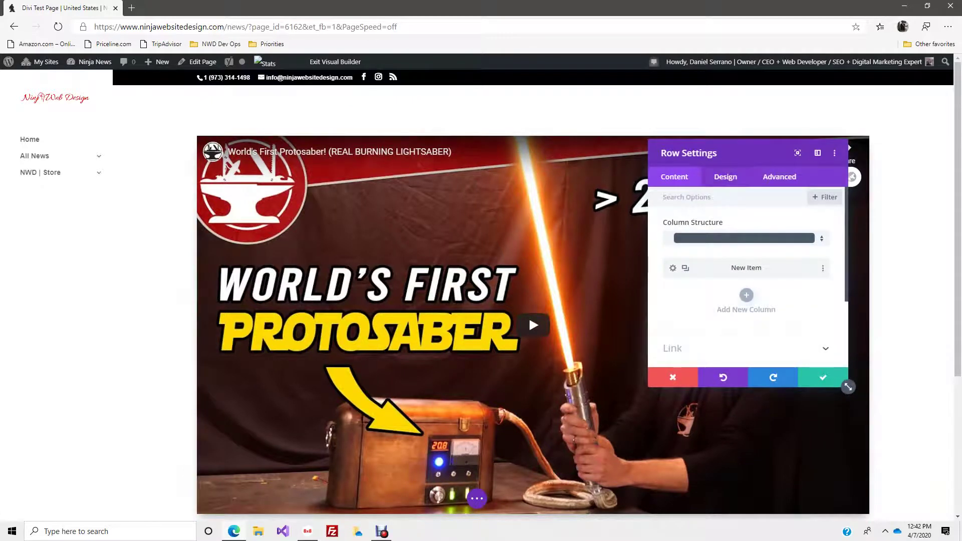
{"action": "left_click", "coordinate": [726, 177]}
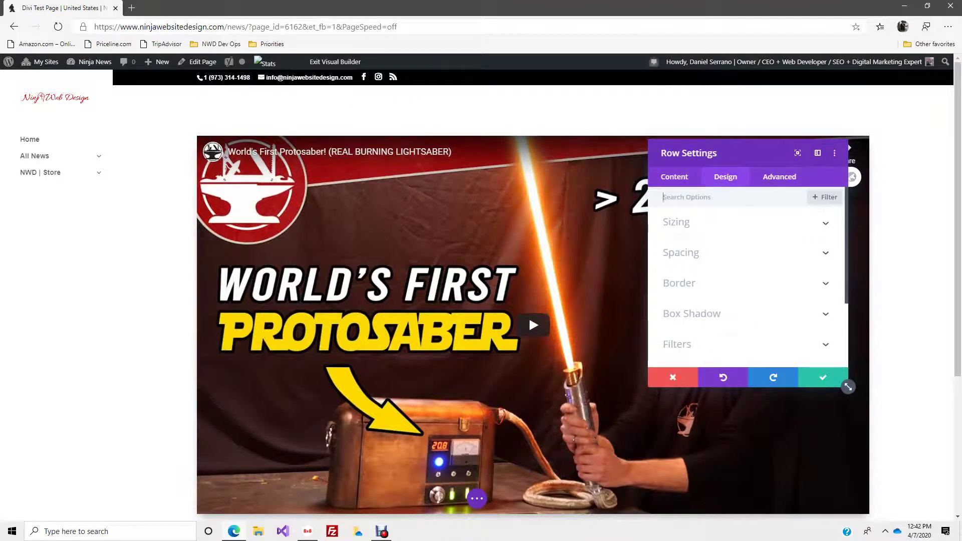
{"action": "left_click", "coordinate": [677, 222]}
{"action": "scroll", "coordinate": [750, 275], "scroll_direction": "down", "scroll_amount": 2}
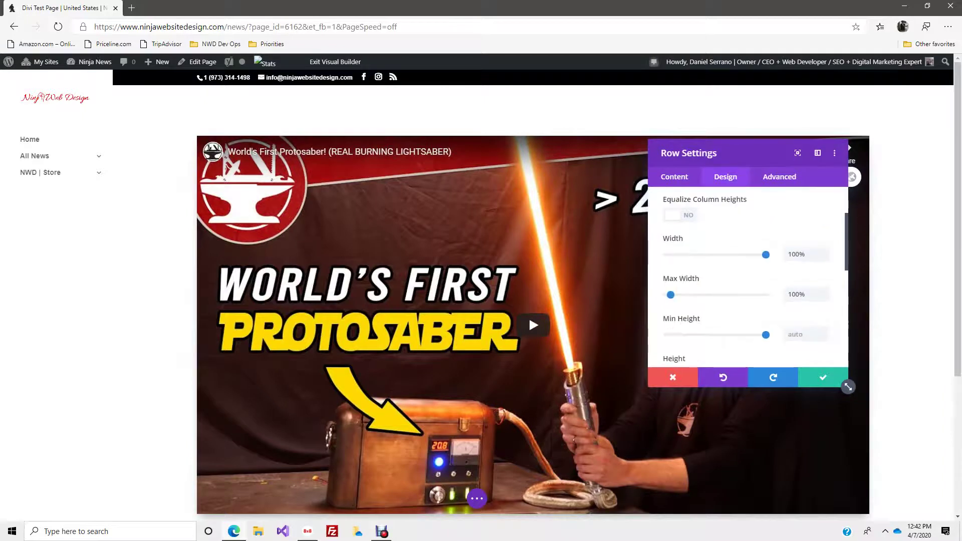
{"action": "left_click_drag", "start_coordinate": [765, 255], "coordinate": [759, 255]}
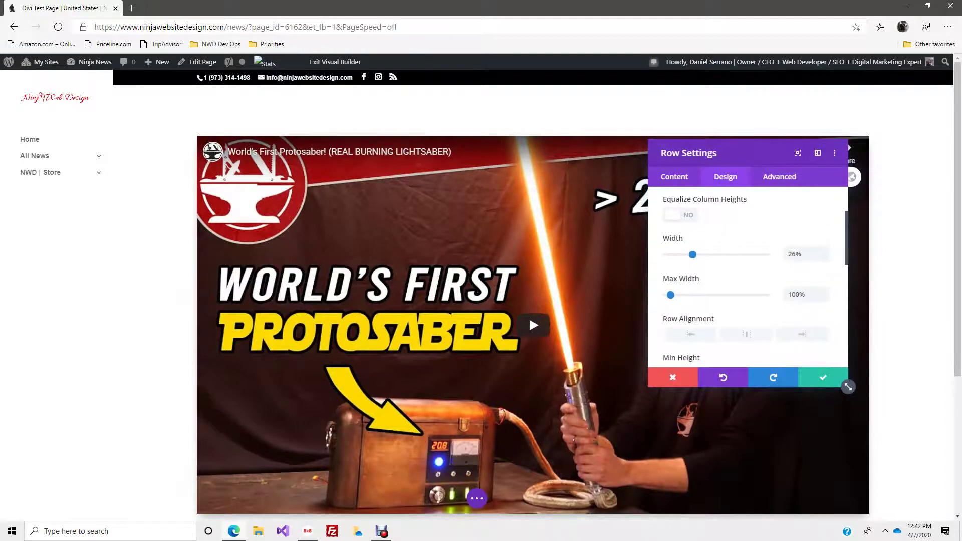
{"action": "left_click", "coordinate": [673, 378]}
Look over the slider page and exit the Visual Builder.
{"action": "scroll", "coordinate": [673, 377], "scroll_direction": "down", "scroll_amount": 2}
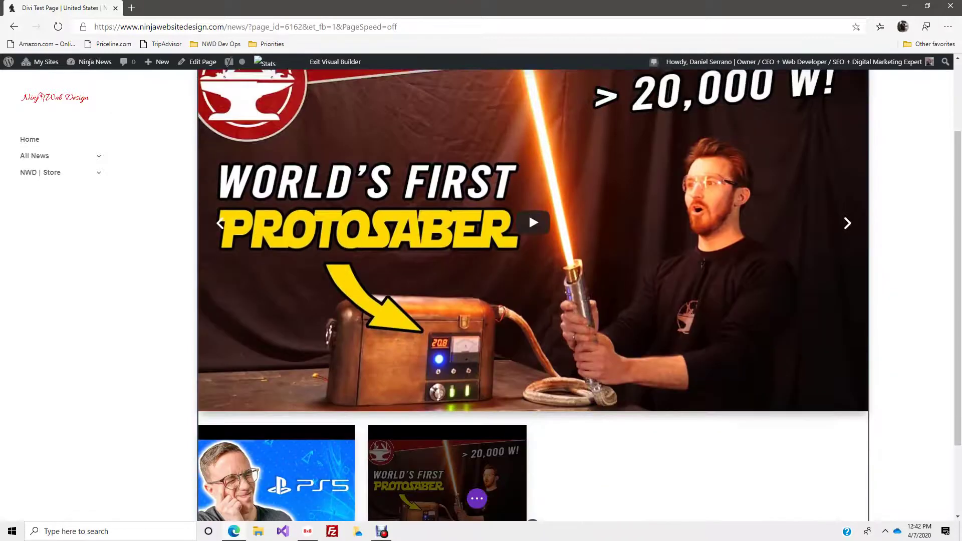
{"action": "scroll", "coordinate": [534, 296], "scroll_direction": "down", "scroll_amount": 2}
{"action": "scroll", "coordinate": [533, 295], "scroll_direction": "up", "scroll_amount": 5}
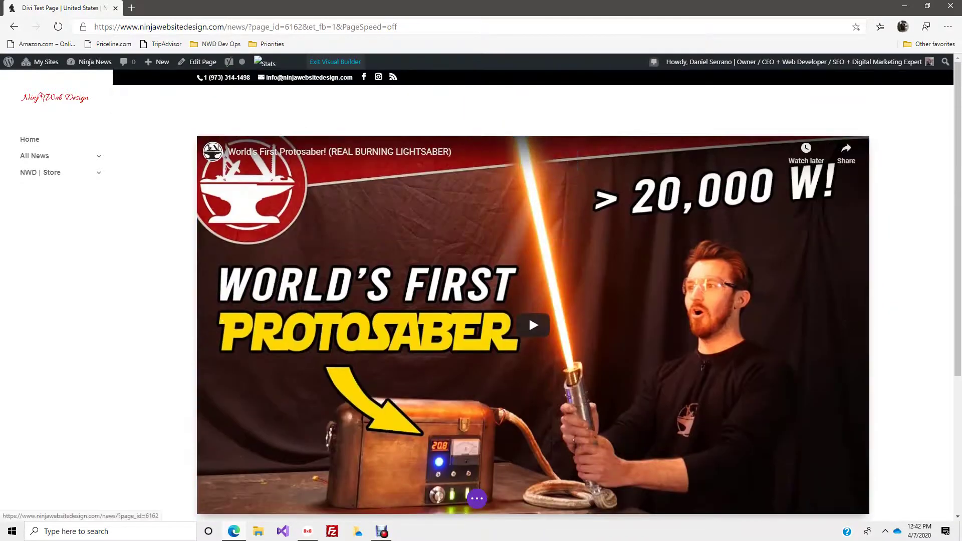
{"action": "left_click", "coordinate": [335, 62]}
{"action": "left_click", "coordinate": [533, 346]}
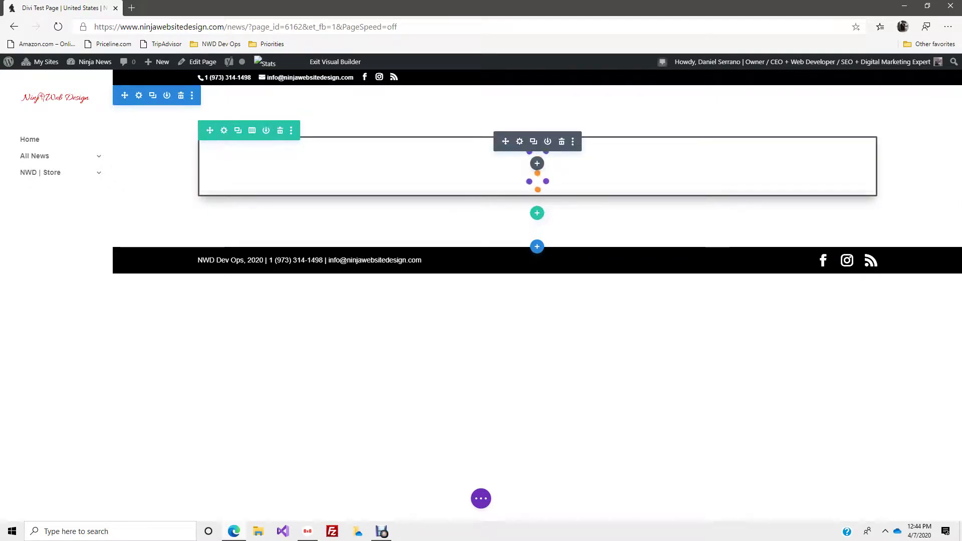
Try a max width of 2560% and then 2560px for the video slider row in its sizing options.
{"action": "left_click", "coordinate": [224, 130]}
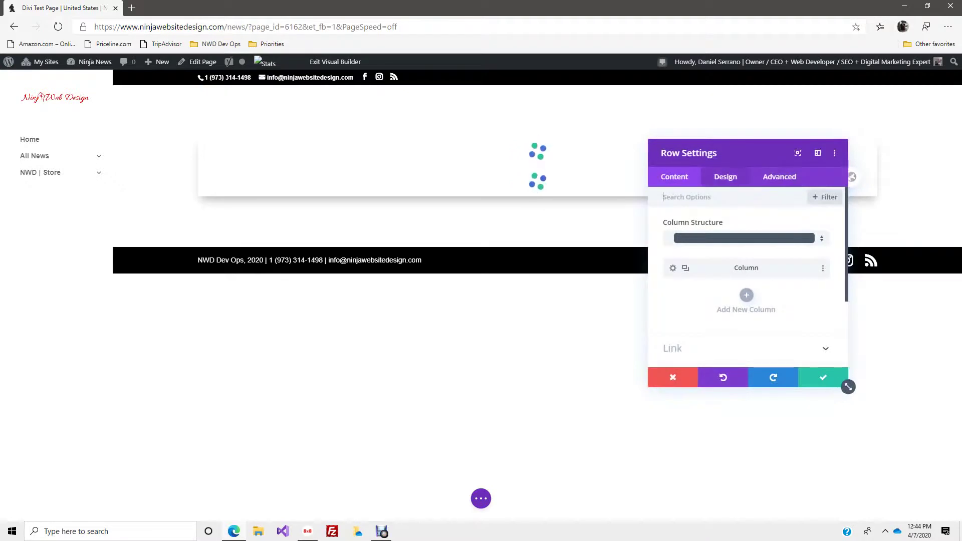
{"action": "left_click", "coordinate": [725, 177]}
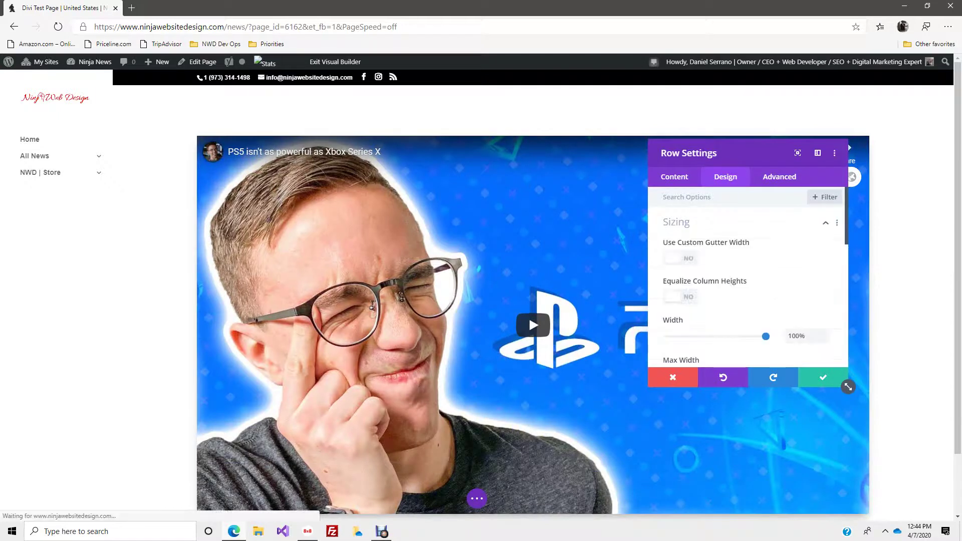
{"action": "scroll", "coordinate": [747, 275], "scroll_direction": "down", "scroll_amount": 1}
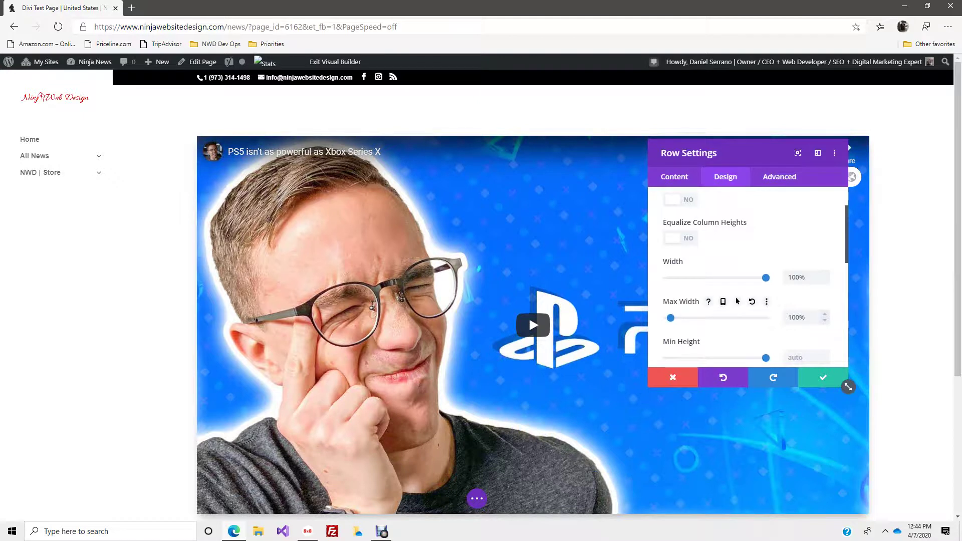
{"action": "type", "text": "2560"}
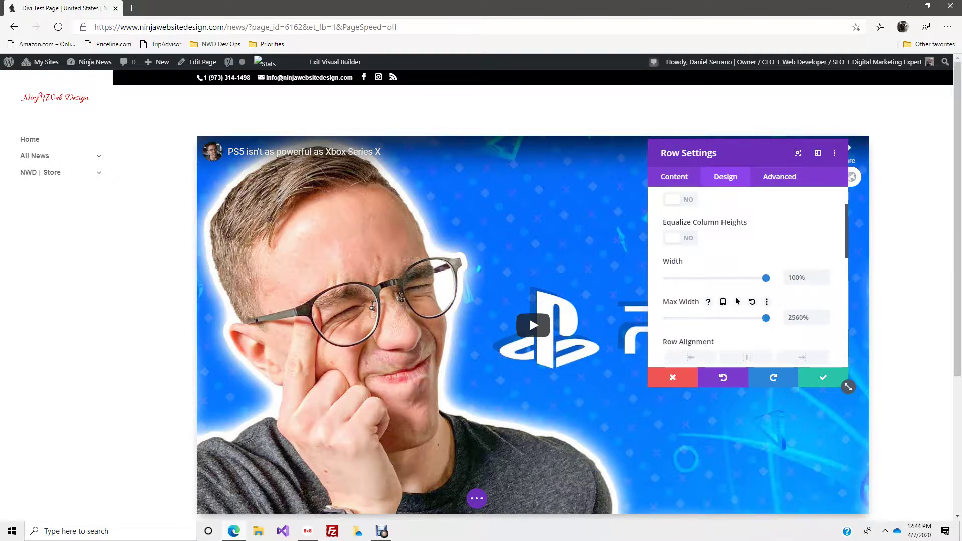
{"action": "key", "text": "shift+Left"}
{"action": "key", "text": "shift+Left"}
{"action": "key", "text": "shift+Left"}
{"action": "key", "text": "shift+Left"}
{"action": "key", "text": "shift+Left"}
{"action": "key", "text": "BackSpace"}
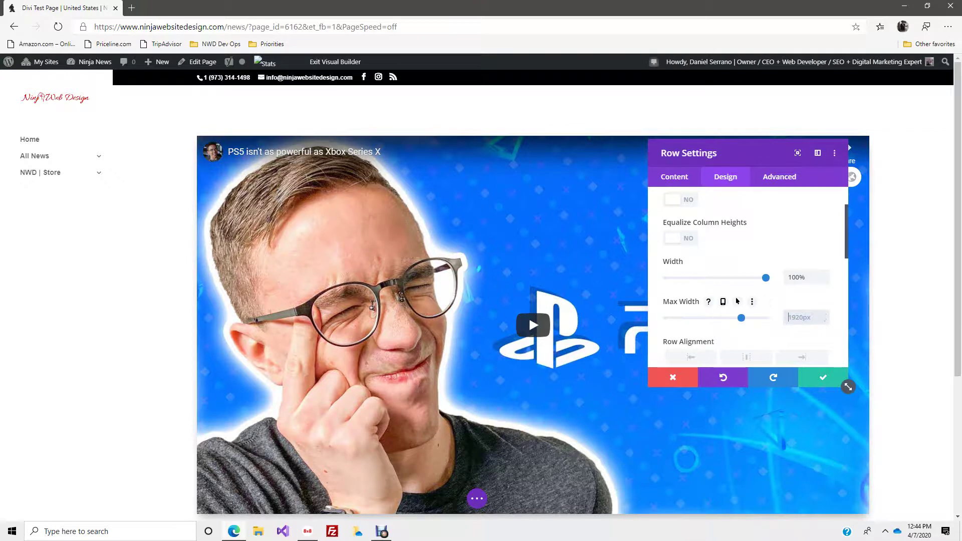
{"action": "type", "text": "2560"}
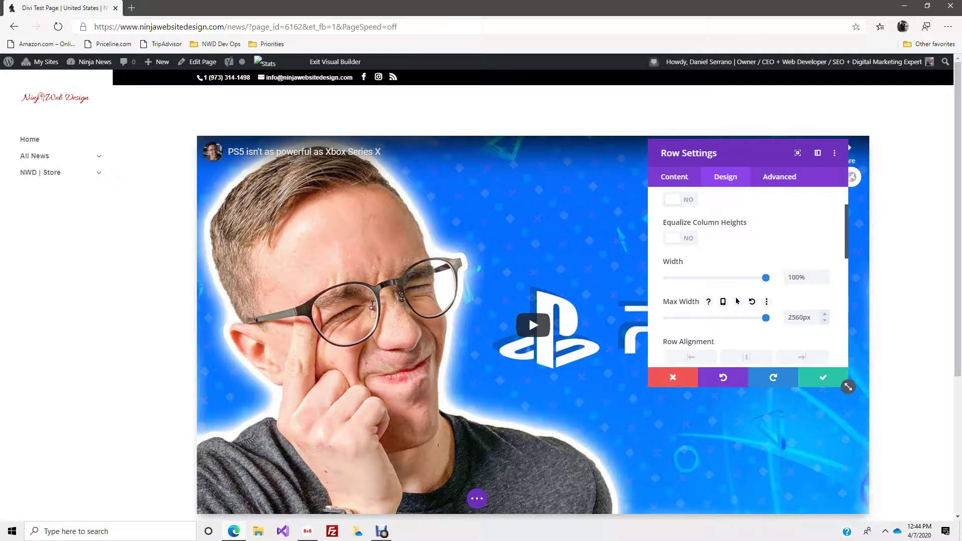
Set the row's max width to 100% and save the row settings.
{"action": "double_click", "coordinate": [799, 317]}
{"action": "type", "text": "10px"}
{"action": "type", "text": "0"}
{"action": "key", "text": "BackSpace"}
{"action": "key", "text": "BackSpace"}
{"action": "key", "text": "BackSpace"}
{"action": "type", "text": "0%"}
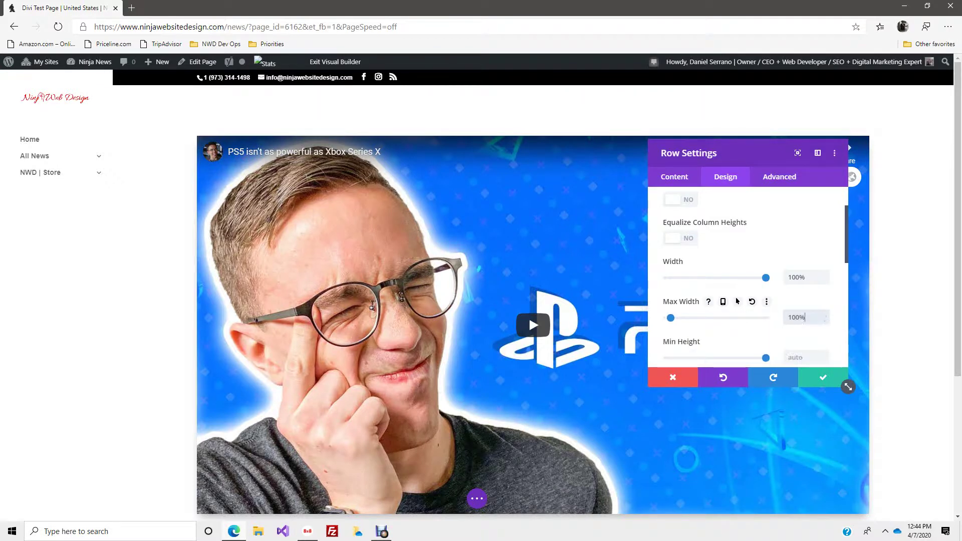
{"action": "left_click", "coordinate": [823, 378]}
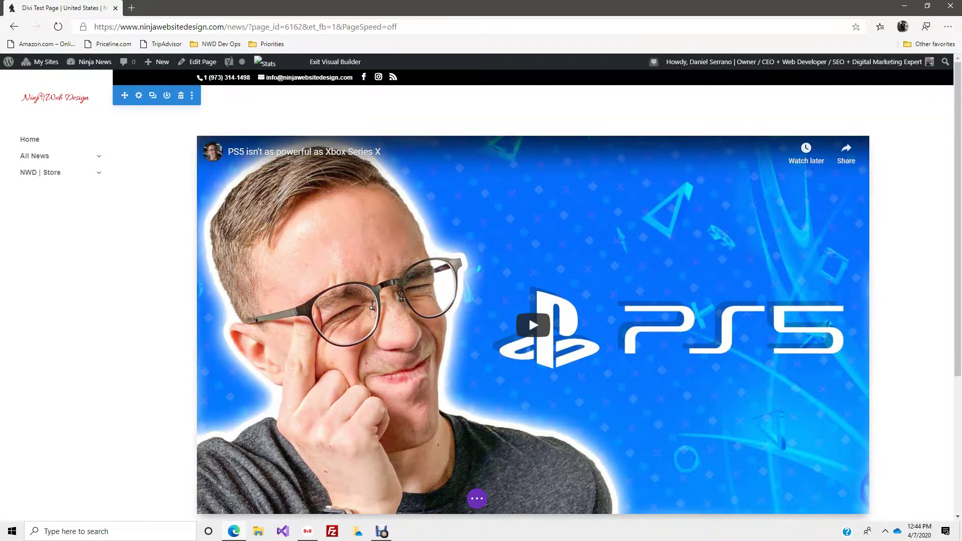
Set the section's top padding to 0px in its spacing options and save the section settings.
{"action": "left_click", "coordinate": [138, 95]}
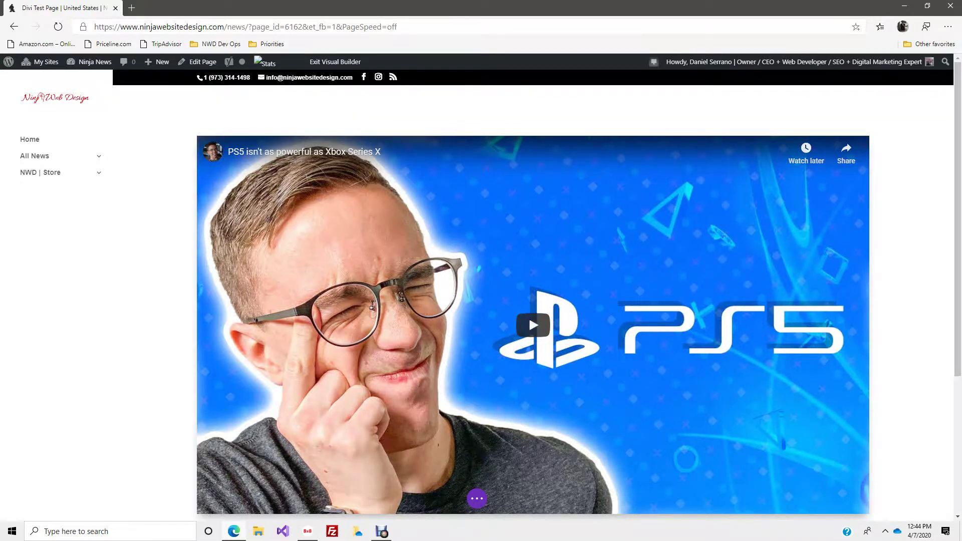
{"action": "left_click", "coordinate": [725, 177]}
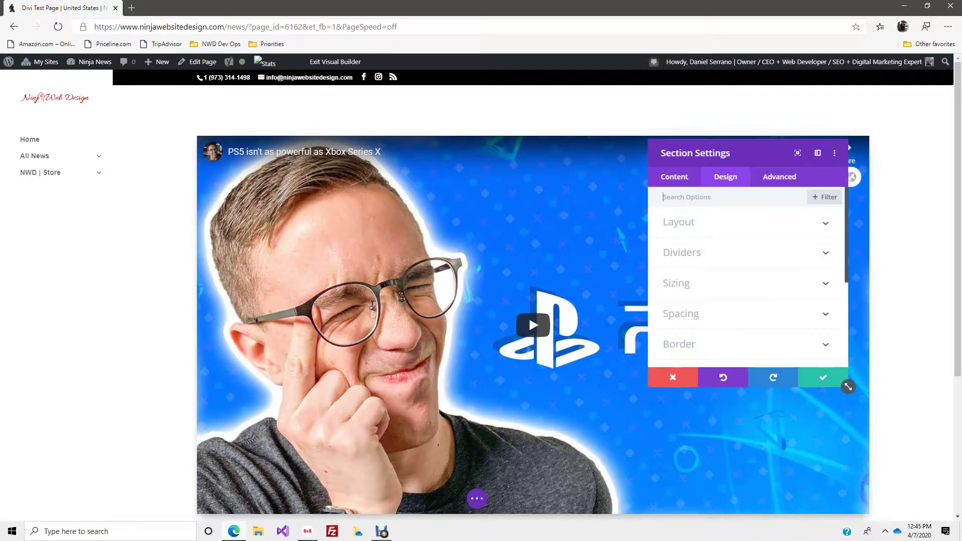
{"action": "left_click", "coordinate": [702, 313]}
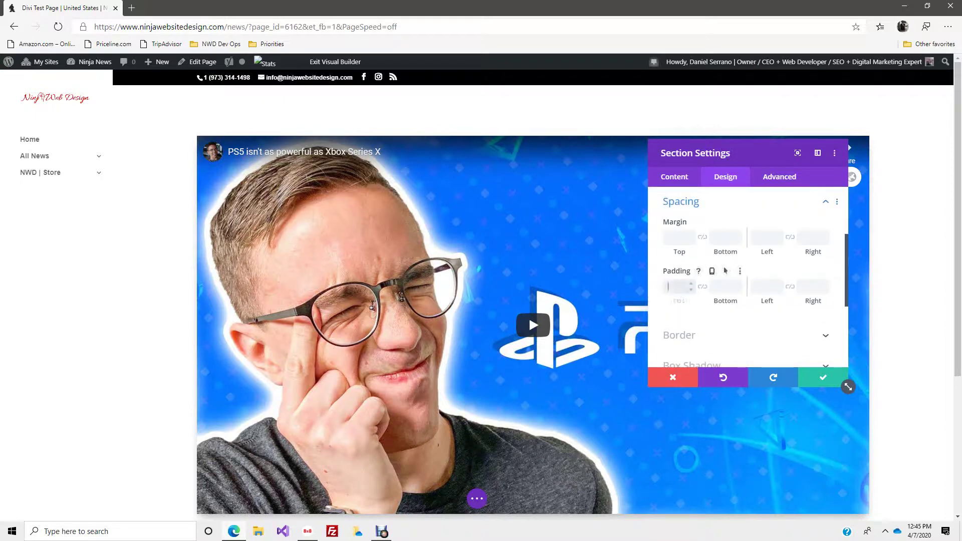
{"action": "type", "text": "0px"}
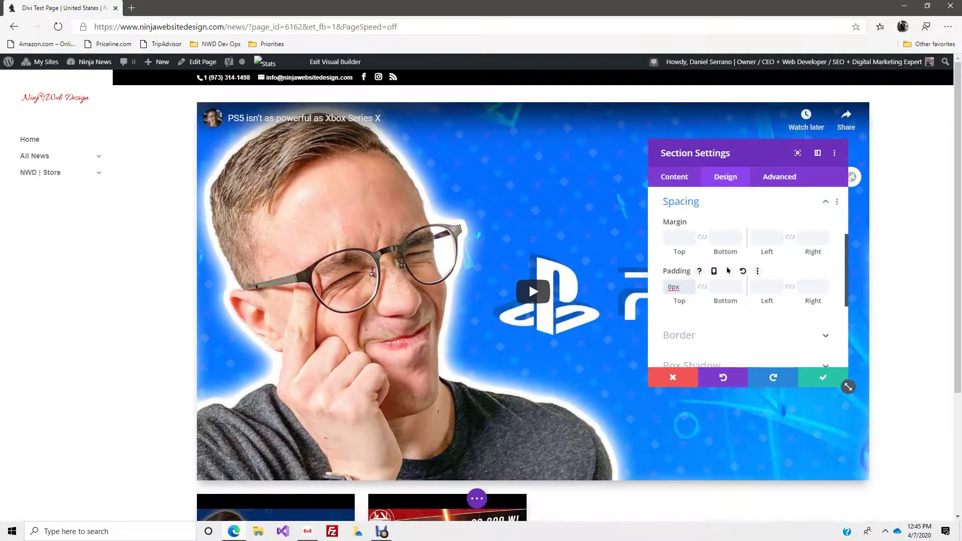
{"action": "left_click", "coordinate": [822, 378]}
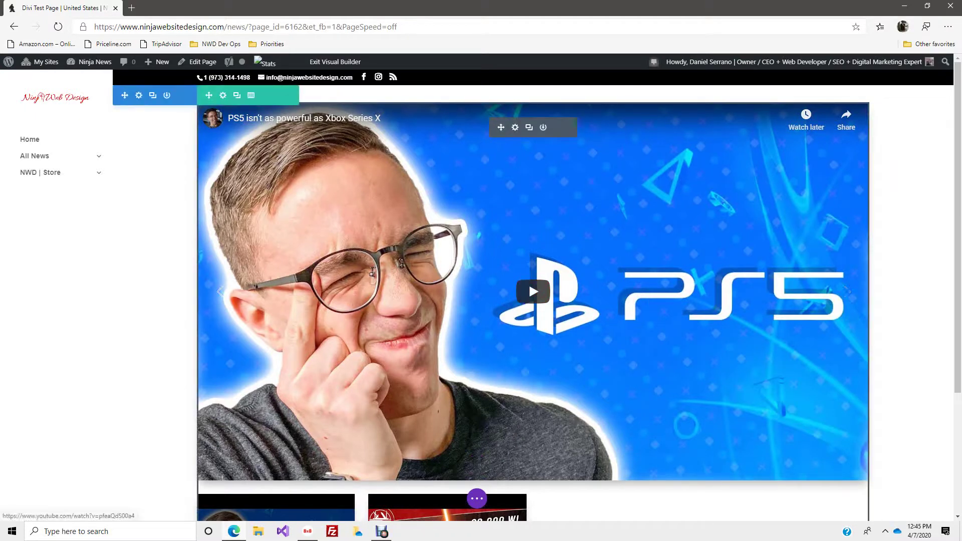
Set the video slider row's top padding to 0px in its spacing options and save the row settings.
{"action": "left_click", "coordinate": [515, 127]}
{"action": "left_click", "coordinate": [725, 175]}
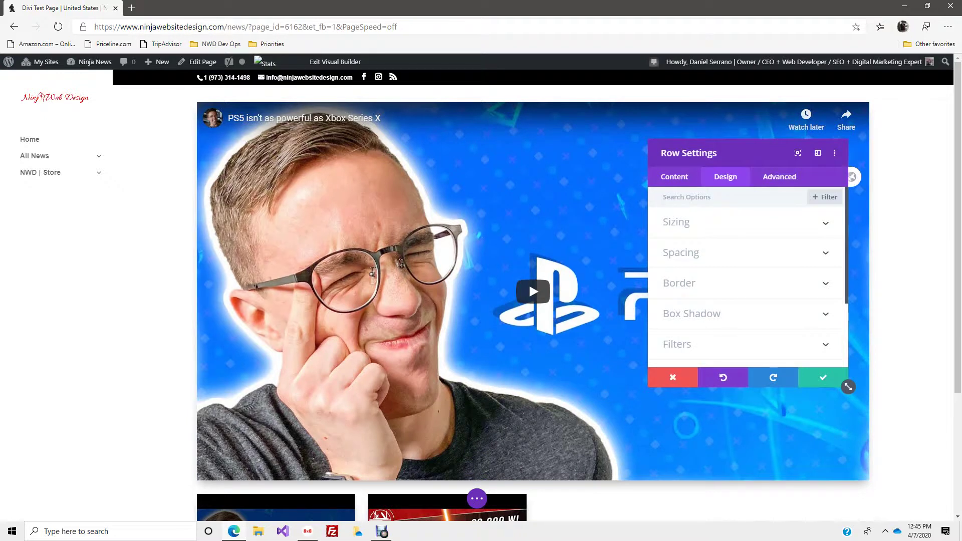
{"action": "left_click", "coordinate": [701, 253]}
{"action": "type", "text": "0px"}
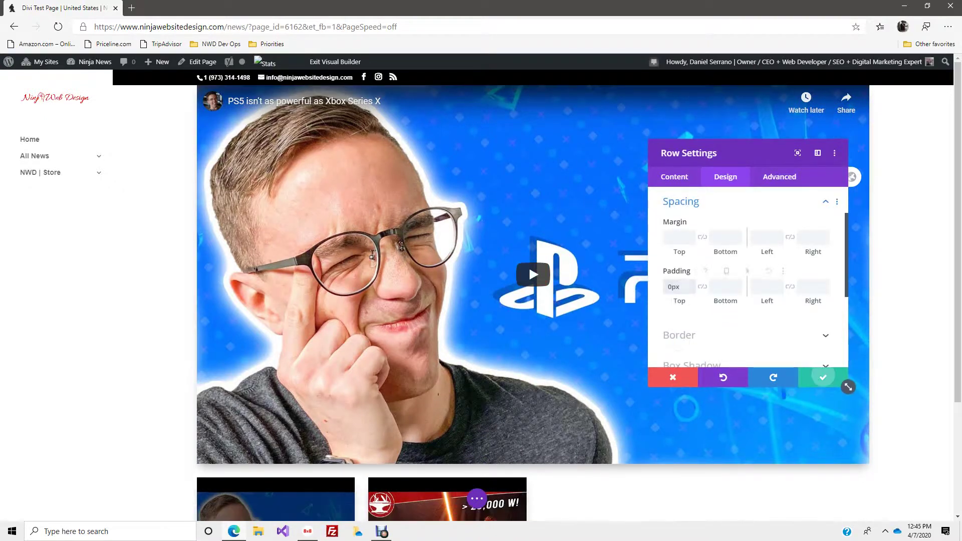
{"action": "left_click", "coordinate": [827, 379]}
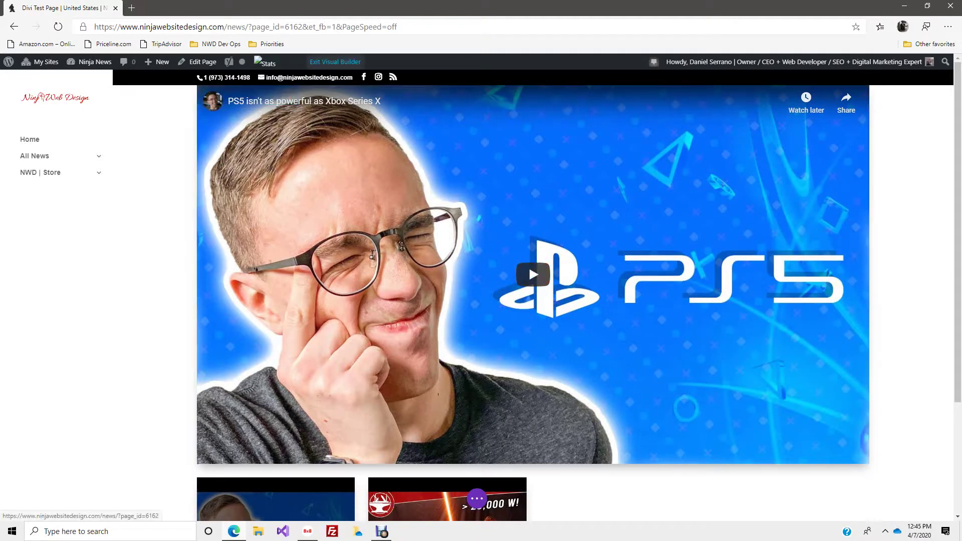
Save the page while exiting the Visual Builder and check the slider on the front end.
{"action": "left_click", "coordinate": [336, 62]}
{"action": "left_click", "coordinate": [532, 345]}
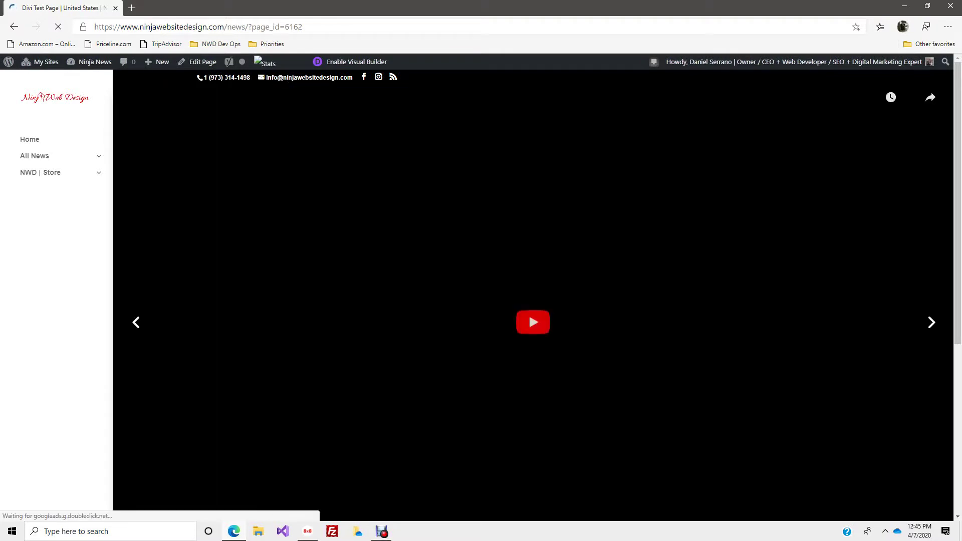
{"action": "scroll", "coordinate": [531, 296], "scroll_direction": "down", "scroll_amount": 4}
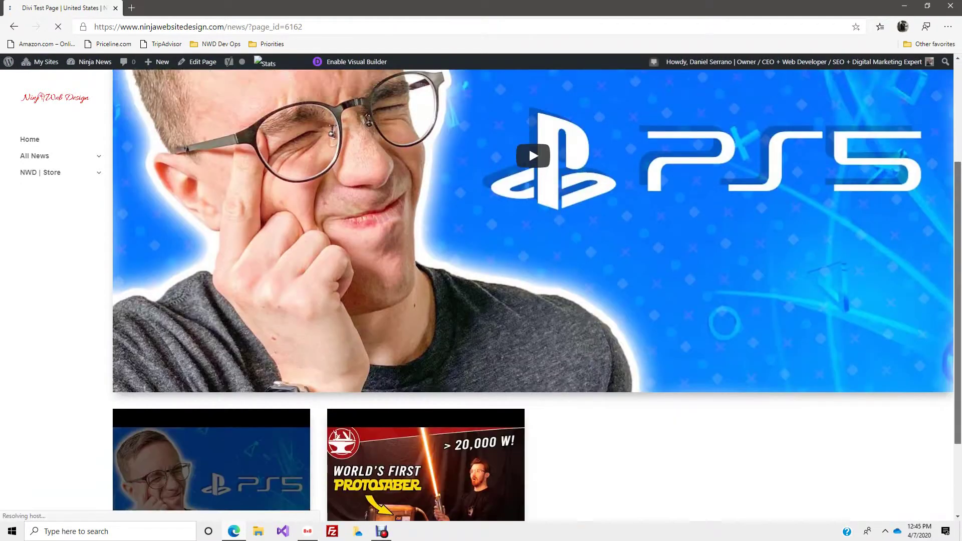
{"action": "scroll", "coordinate": [531, 296], "scroll_direction": "up", "scroll_amount": 4}
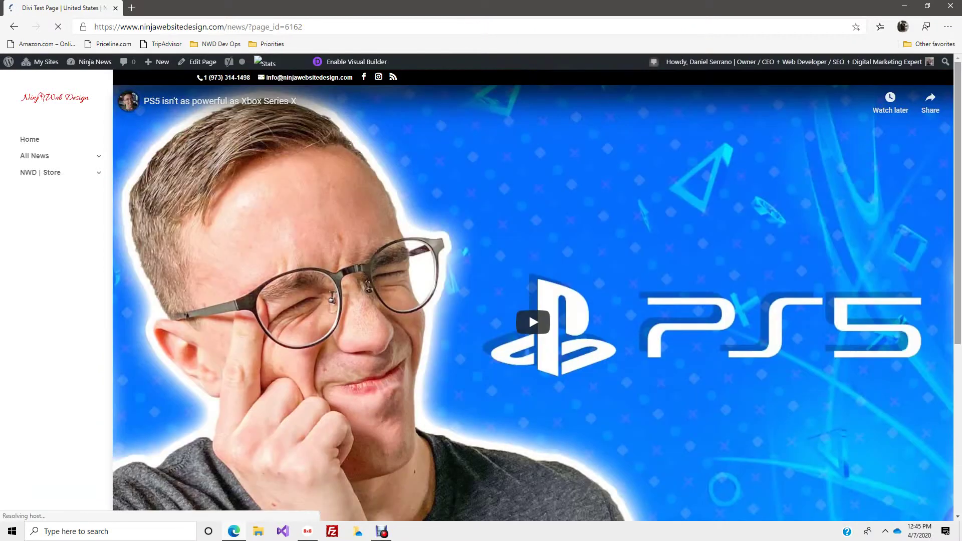
Play the slider's PS5 video on the live page, raise the volume, and pause the playback.
{"action": "left_click", "coordinate": [532, 322]}
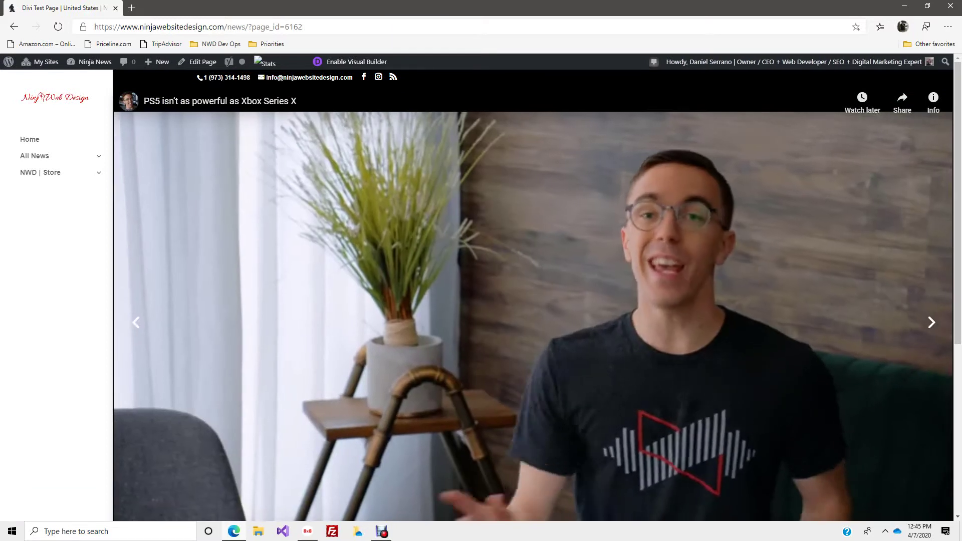
{"action": "key", "text": "XF86AudioRaiseVolume"}
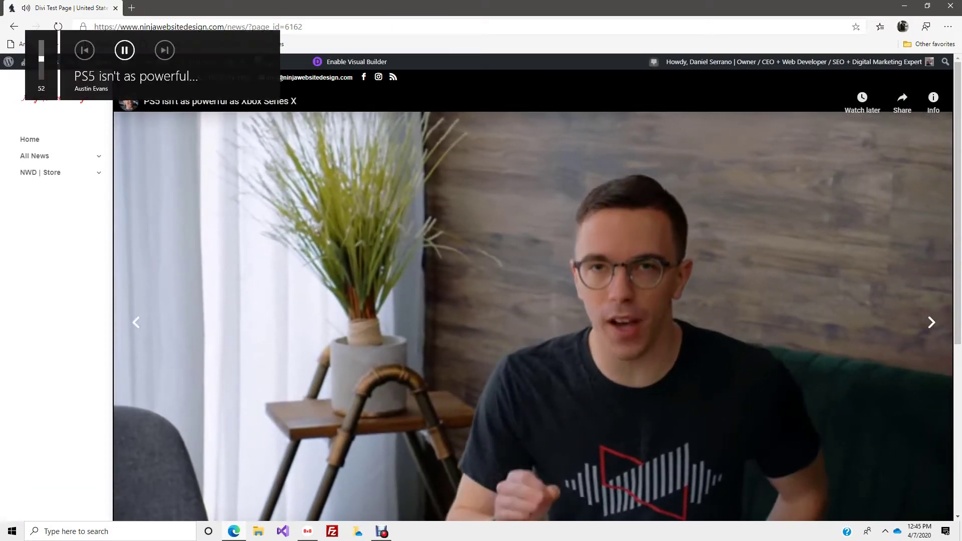
{"action": "scroll", "coordinate": [532, 296], "scroll_direction": "down", "scroll_amount": 5}
{"action": "scroll", "coordinate": [531, 296], "scroll_direction": "up", "scroll_amount": 5}
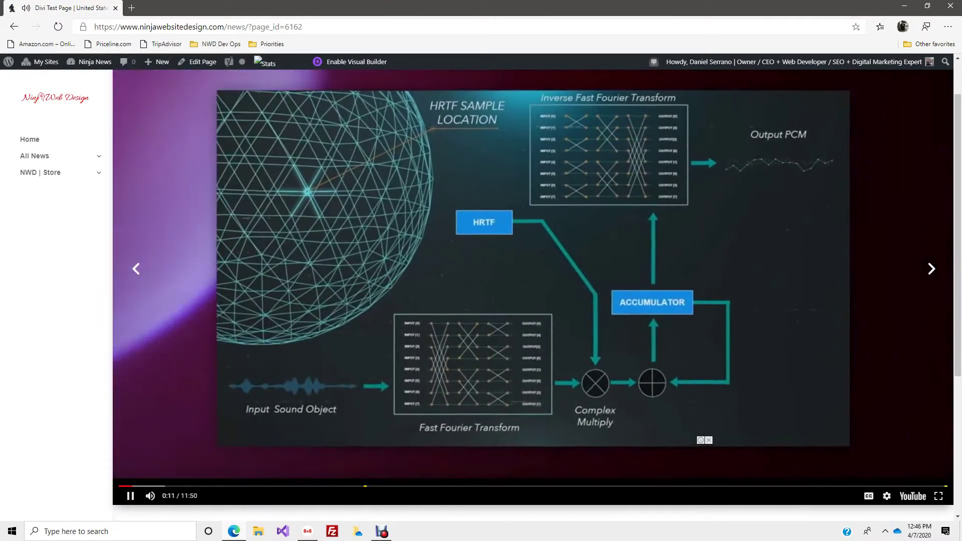
{"action": "key", "text": "space"}
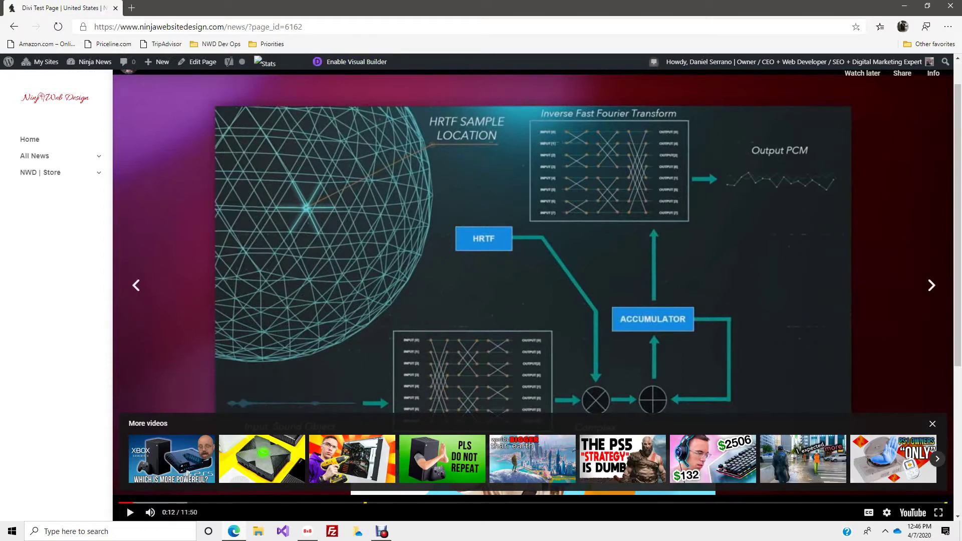
Examine the full-width slider page from the header through the video thumbnails to the footer.
{"action": "scroll", "coordinate": [532, 301], "scroll_direction": "down", "scroll_amount": 5}
{"action": "scroll", "coordinate": [532, 301], "scroll_direction": "up", "scroll_amount": 6}
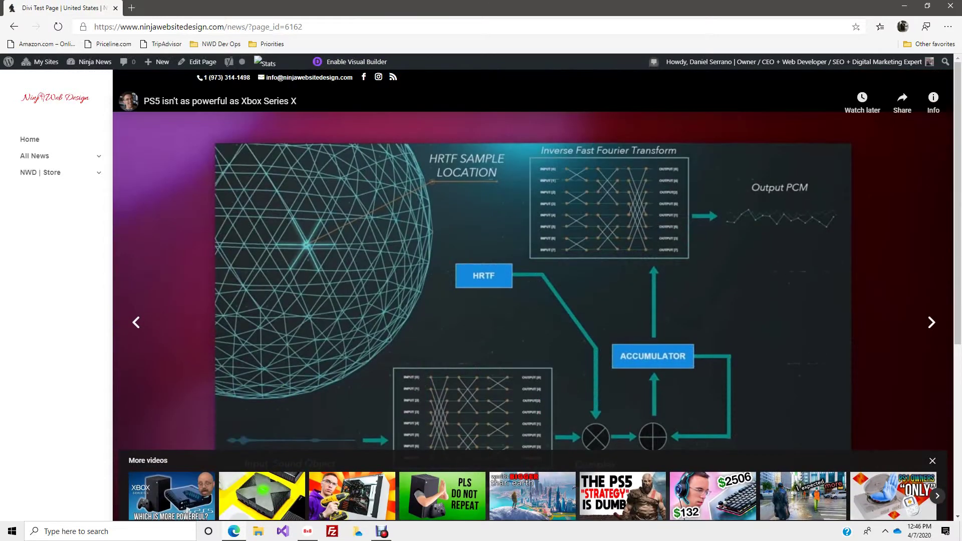
{"action": "scroll", "coordinate": [531, 300], "scroll_direction": "down", "scroll_amount": 5}
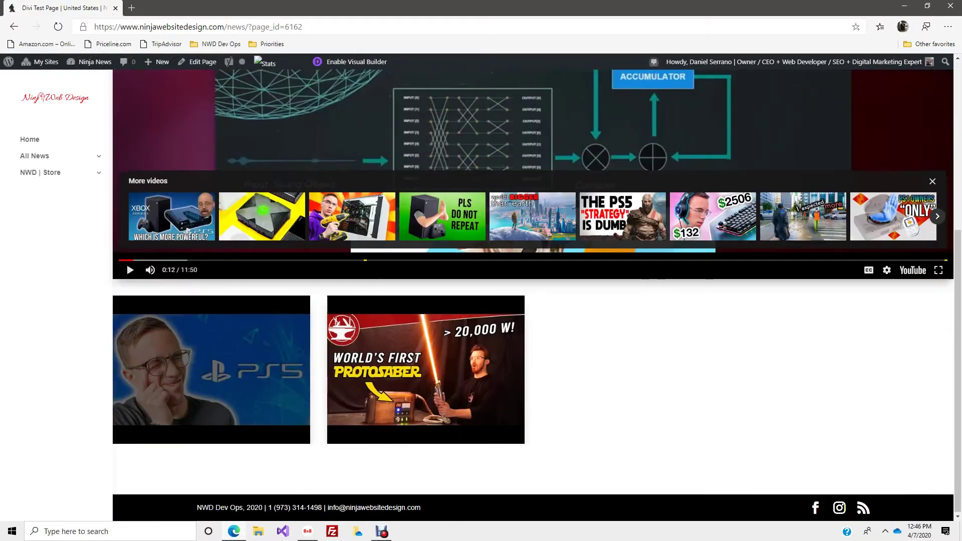
{"action": "scroll", "coordinate": [532, 301], "scroll_direction": "up", "scroll_amount": 5}
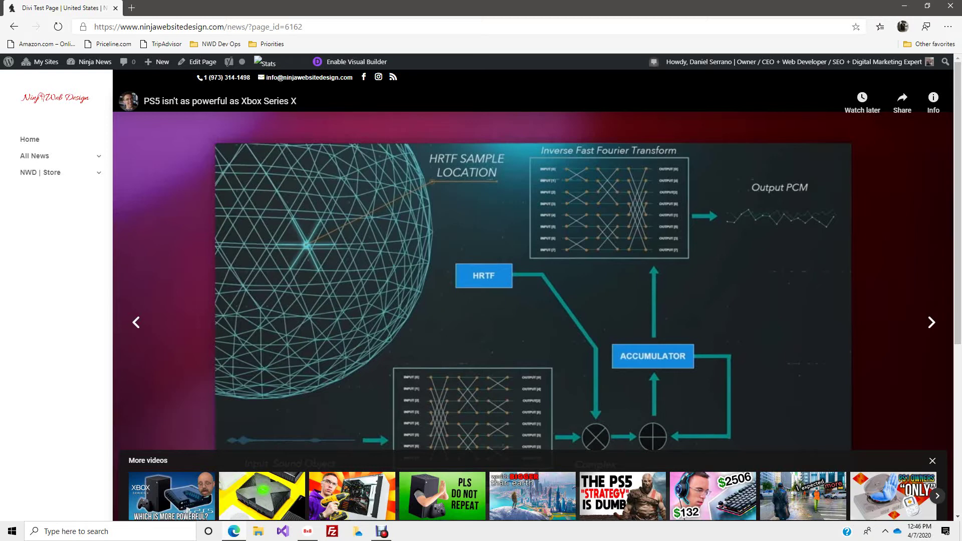
{"action": "scroll", "coordinate": [187, 509], "scroll_direction": "down", "scroll_amount": 5}
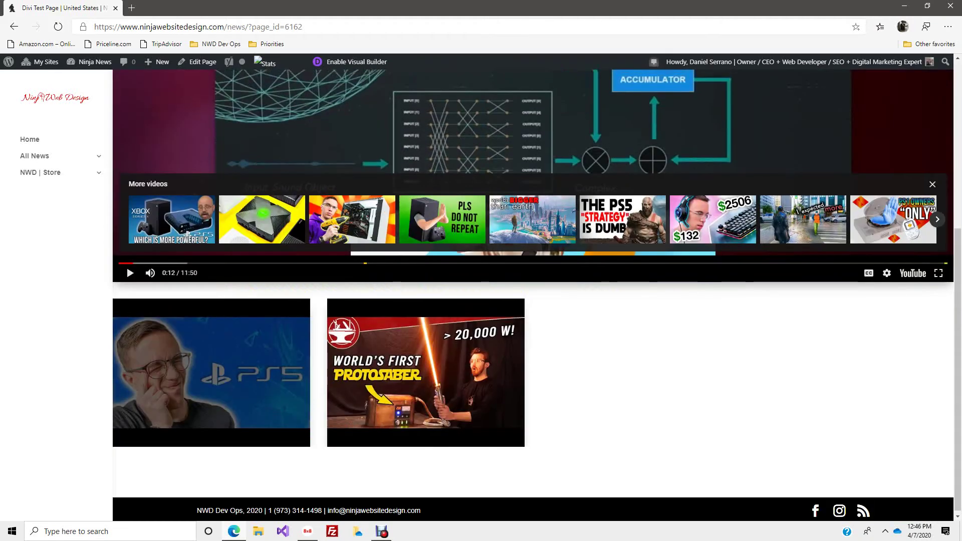
{"action": "scroll", "coordinate": [187, 510], "scroll_direction": "up", "scroll_amount": 5}
{"action": "scroll", "coordinate": [187, 510], "scroll_direction": "down", "scroll_amount": 5}
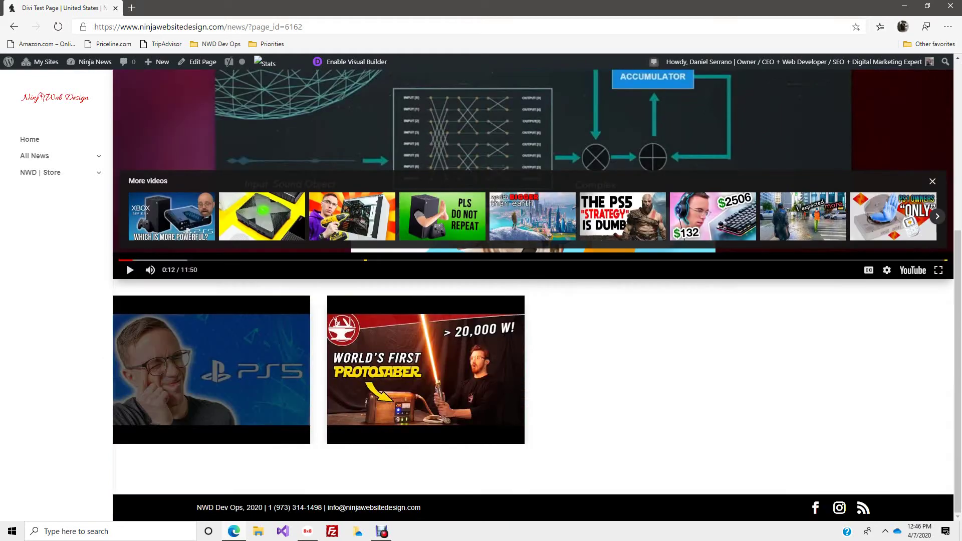
{"action": "scroll", "coordinate": [187, 231], "scroll_direction": "up", "scroll_amount": 5}
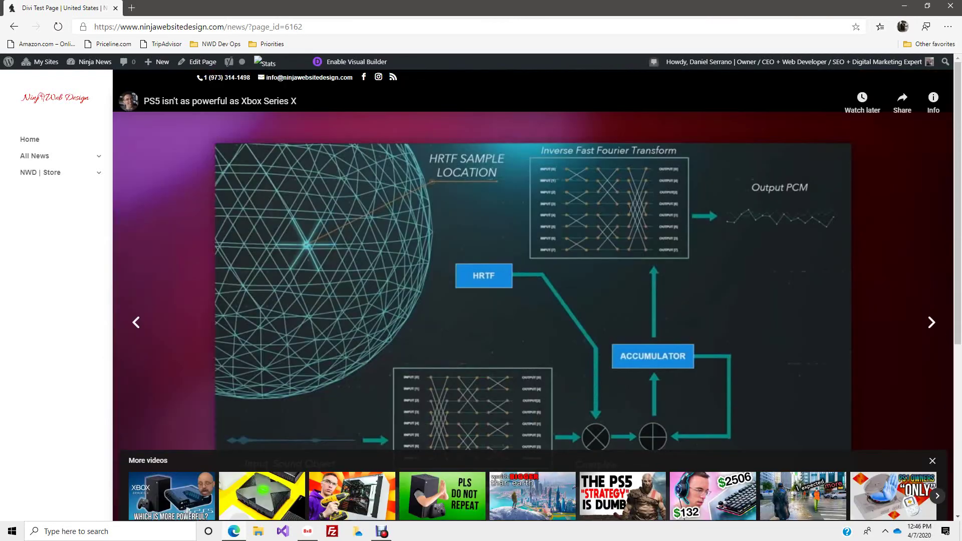
{"action": "scroll", "coordinate": [186, 231], "scroll_direction": "down", "scroll_amount": 5}
{"action": "scroll", "coordinate": [187, 230], "scroll_direction": "up", "scroll_amount": 5}
{"action": "scroll", "coordinate": [187, 231], "scroll_direction": "down", "scroll_amount": 5}
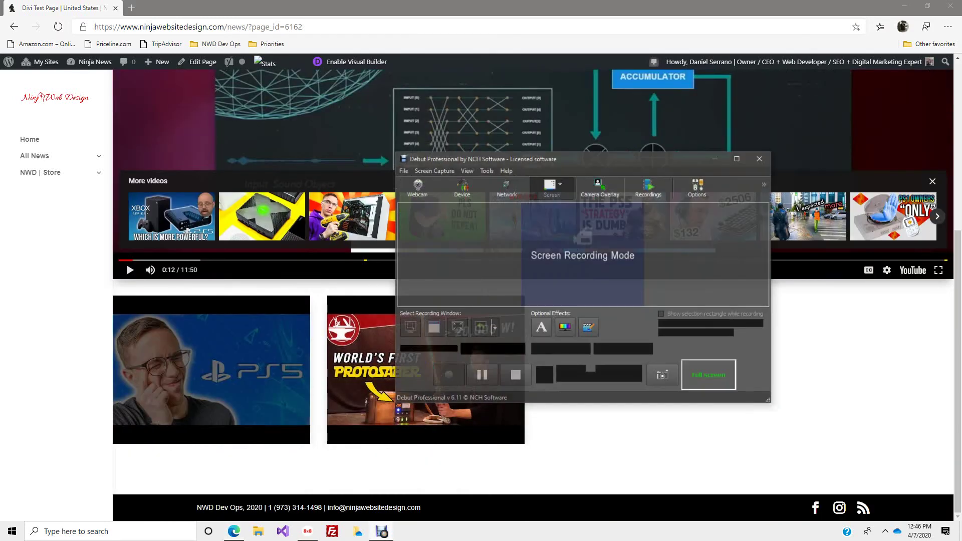